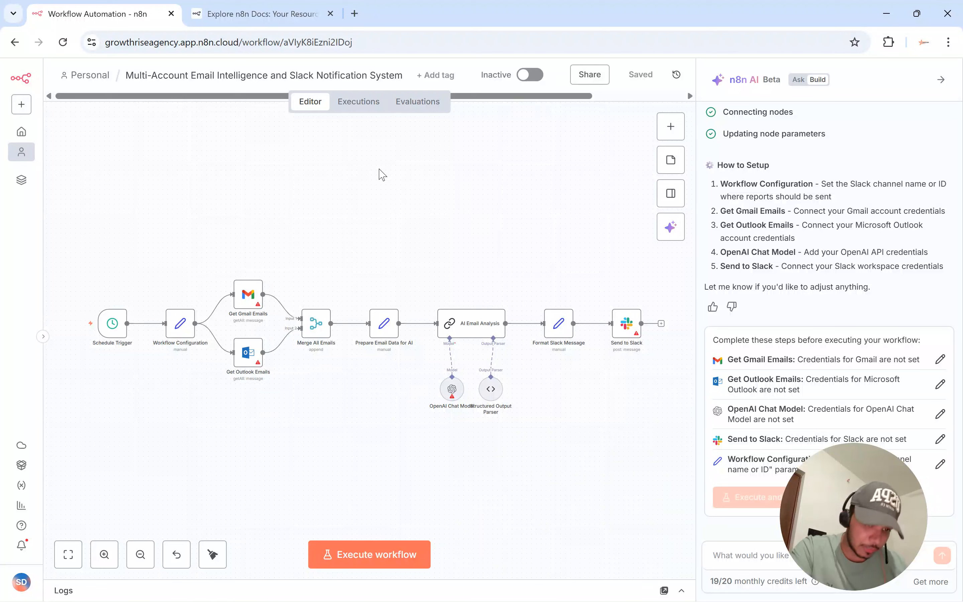
pyautogui.click(299, 192)
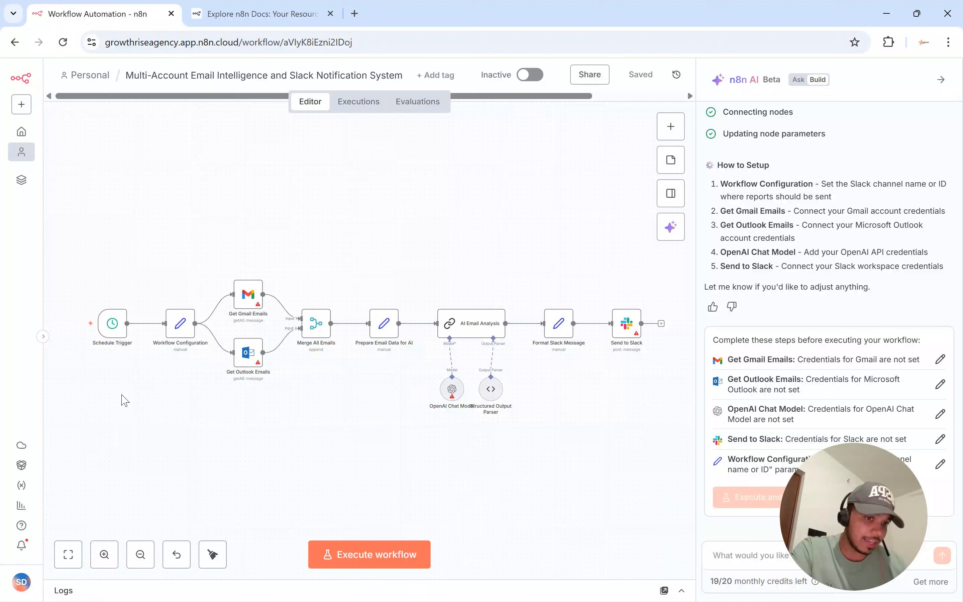
pyautogui.click(226, 225)
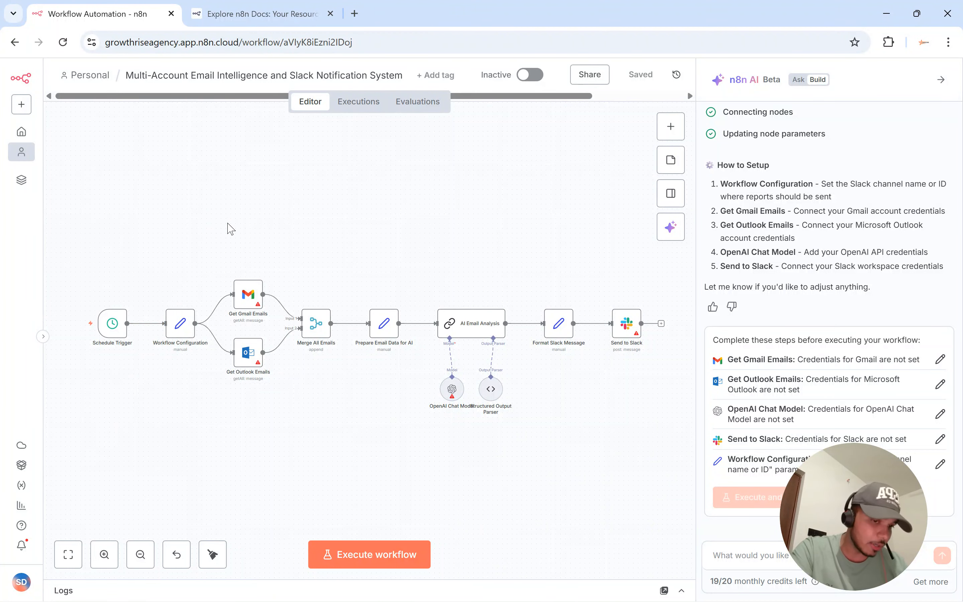
pyautogui.click(243, 216)
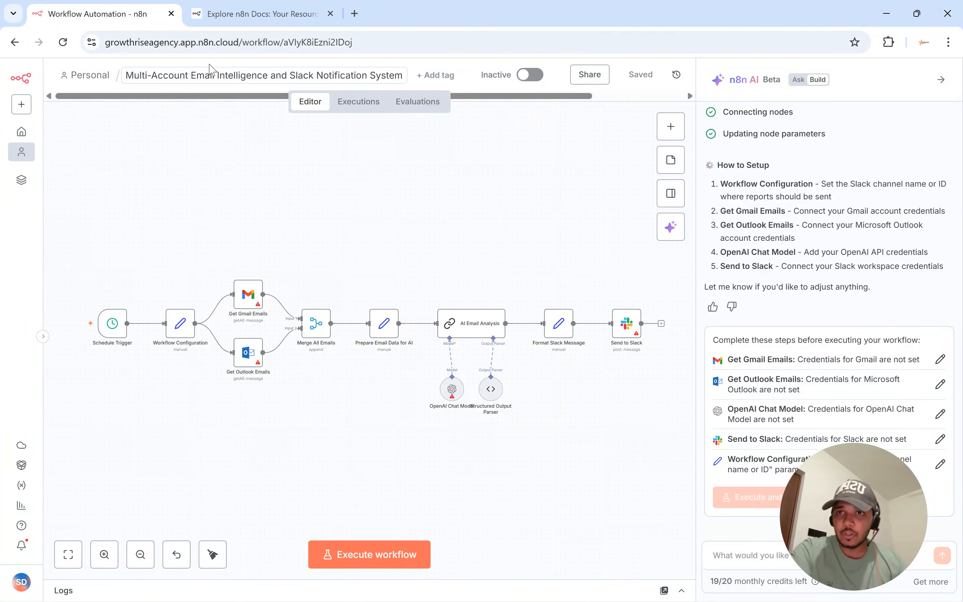
pyautogui.click(263, 16)
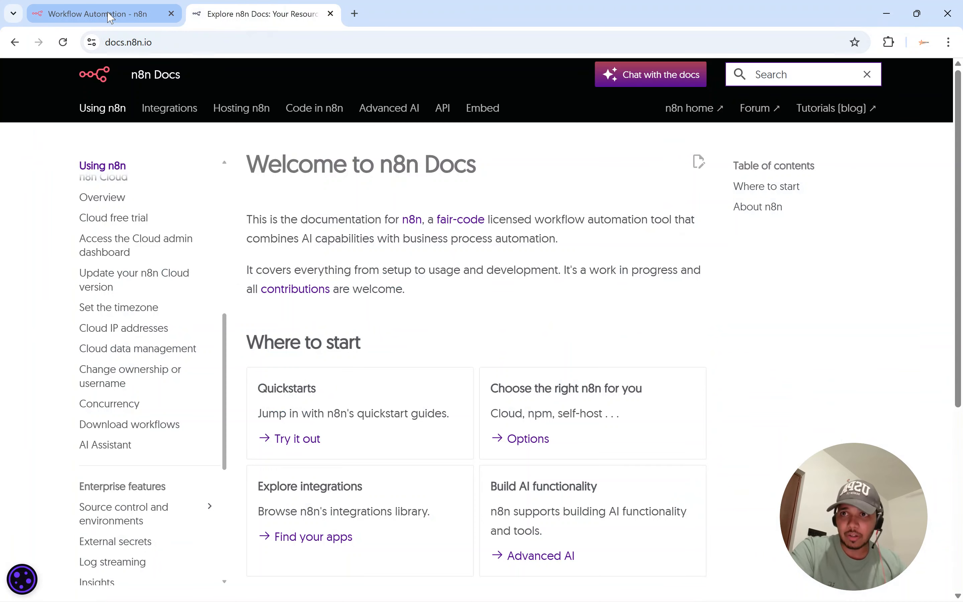
pyautogui.click(111, 16)
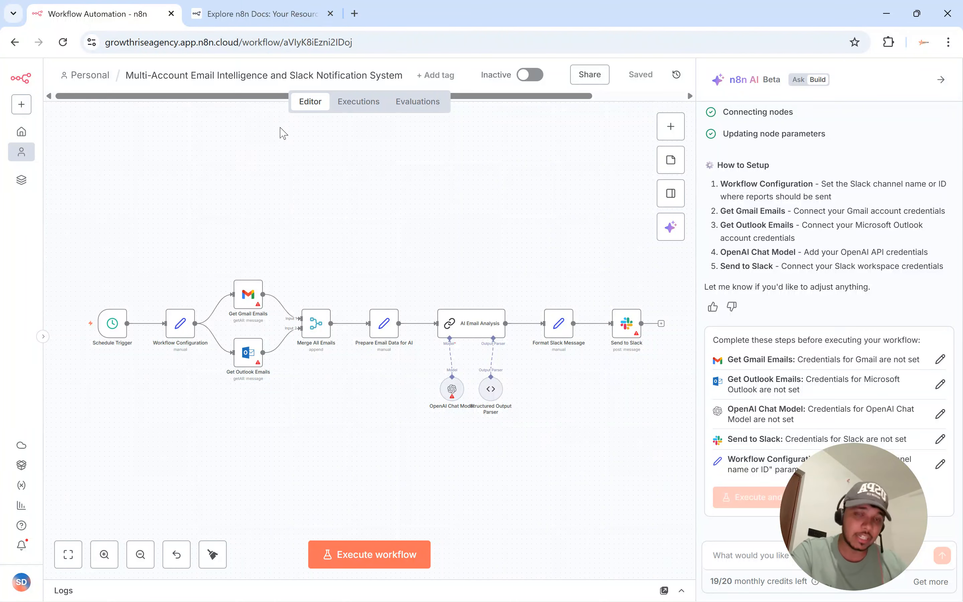
# - Switch to the n8n Docs page and search the web for "n9j cloud" in its place
pyautogui.click(251, 14)
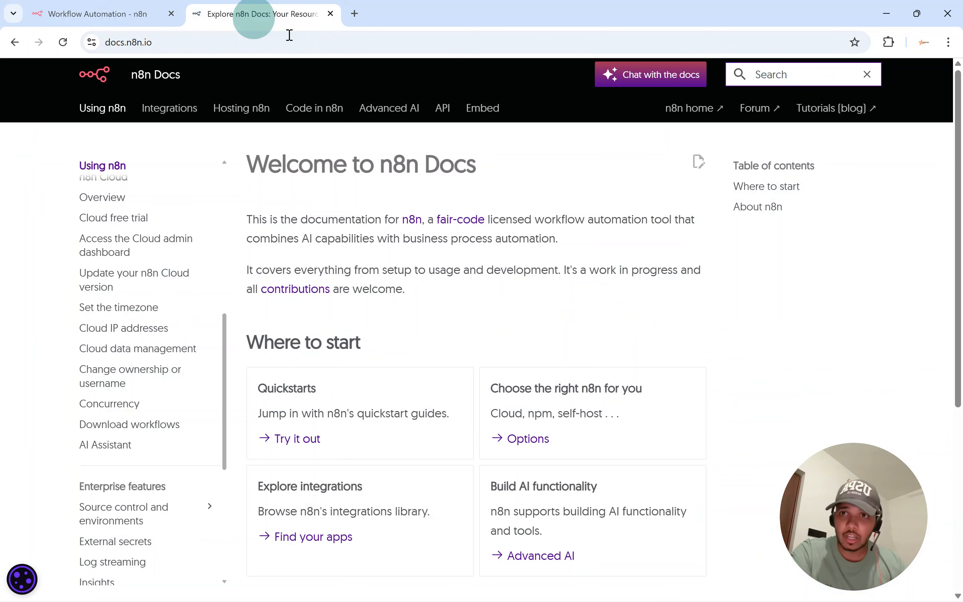
pyautogui.click(290, 42)
pyautogui.write('n9j cloud')
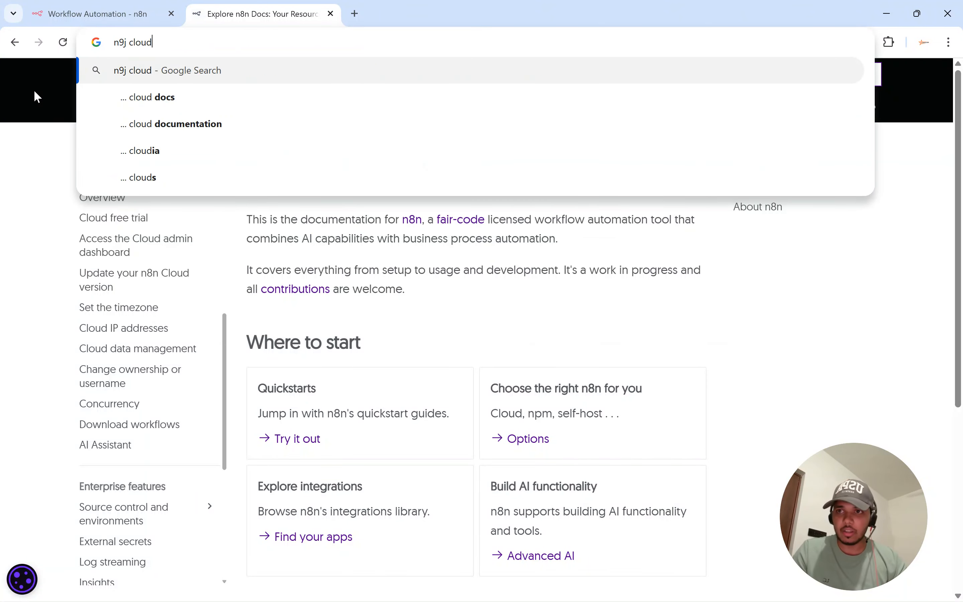
pyautogui.press('Return')
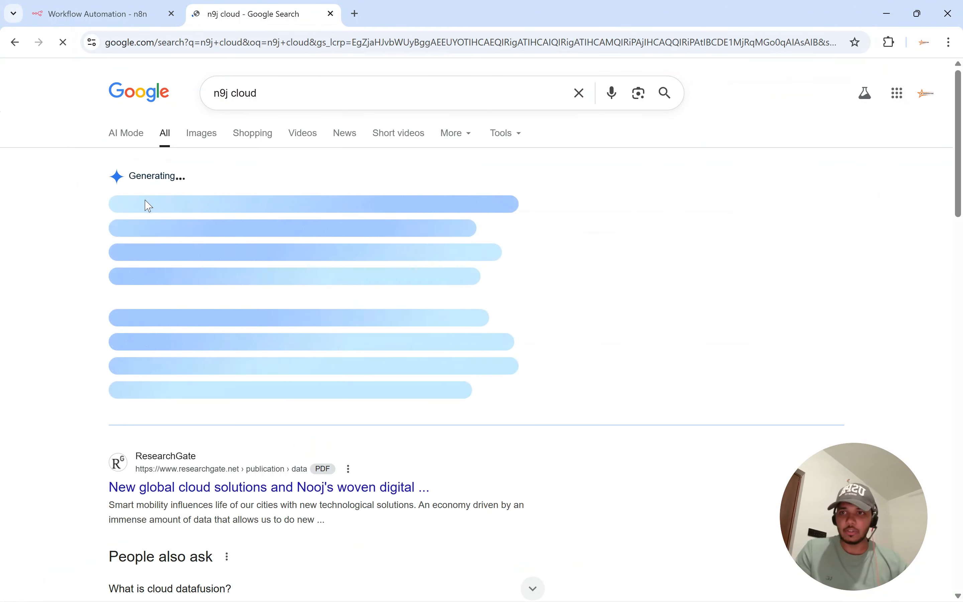
# - Change the web search query to "n88n cloud" and open the n8n website from the results
pyautogui.click(232, 93)
pyautogui.press('BackSpace')
pyautogui.press('BackSpace')
pyautogui.press('BackSpace')
pyautogui.write('8')
pyautogui.write('8n')
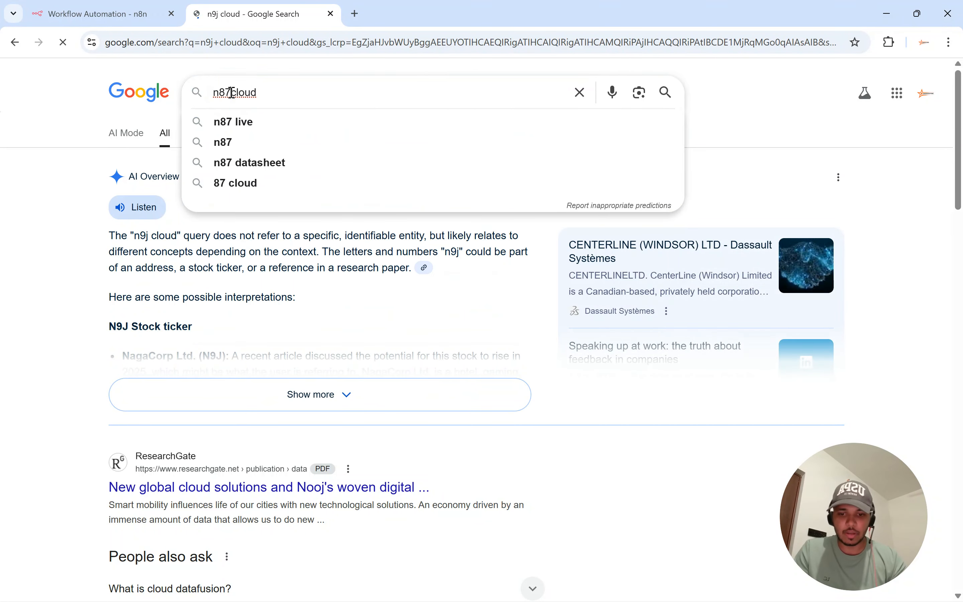
pyautogui.press('Return')
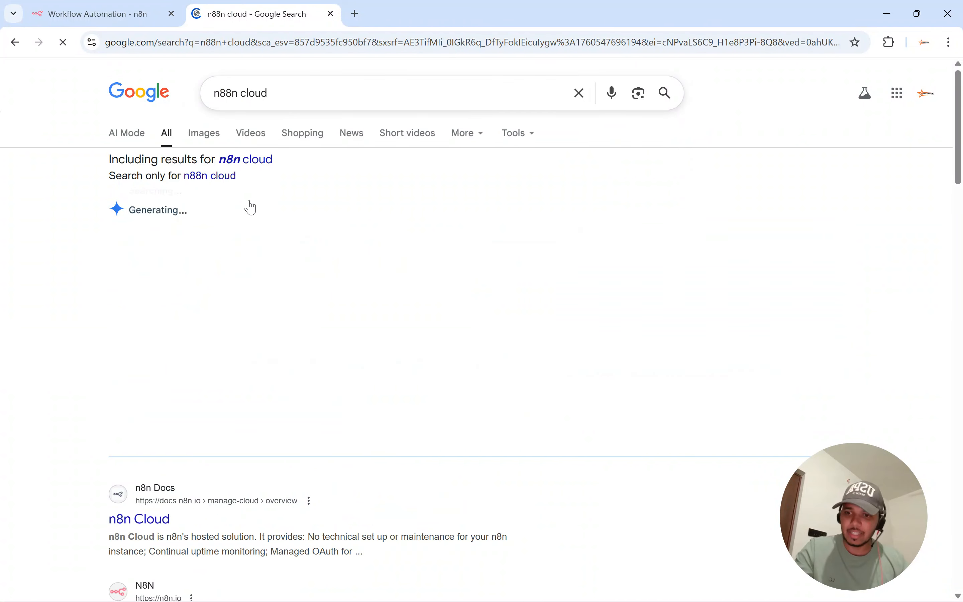
pyautogui.scroll(-5, 230, 371)
pyautogui.click(197, 423)
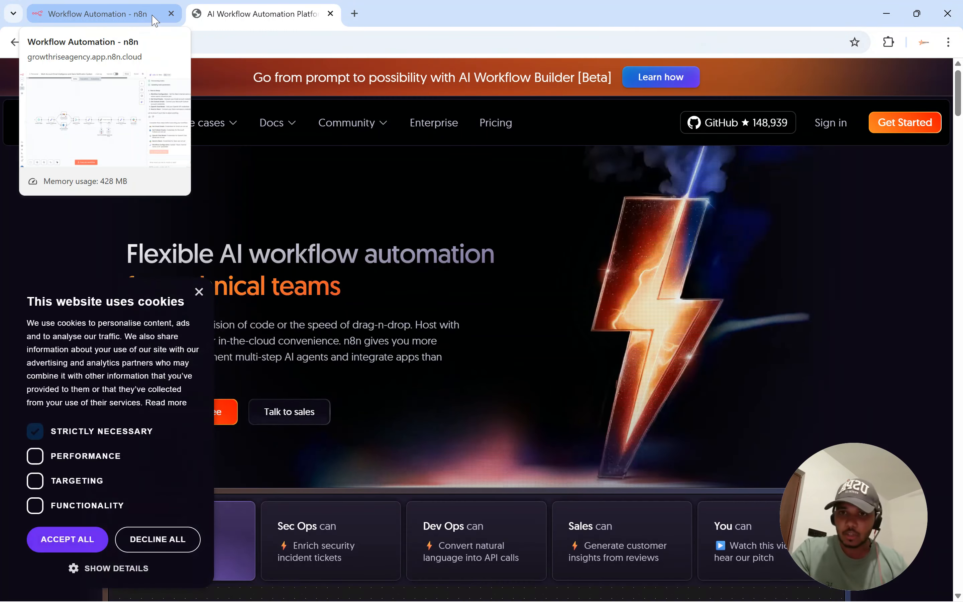
# - Return to the email workflow and open the n8n cloud admin dashboard to check the instance's running version
pyautogui.click(109, 14)
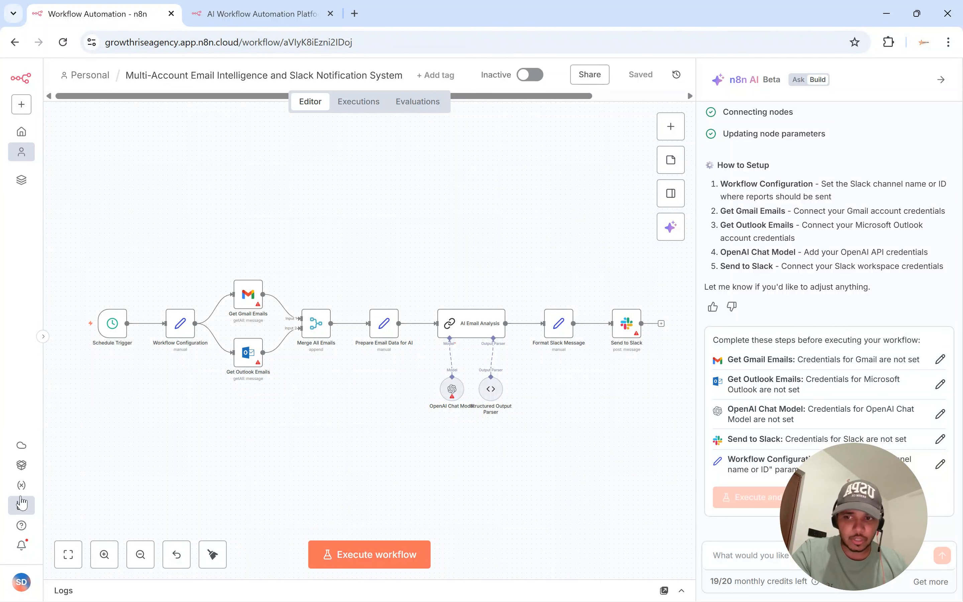
pyautogui.click(21, 445)
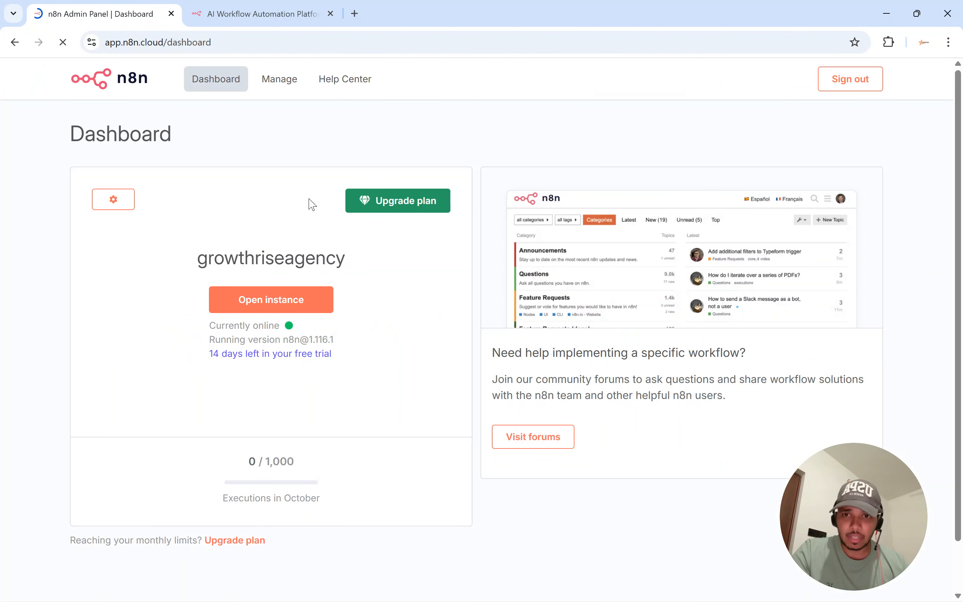
pyautogui.moveTo(337, 338); pyautogui.dragTo(323, 338)
pyautogui.click(331, 337)
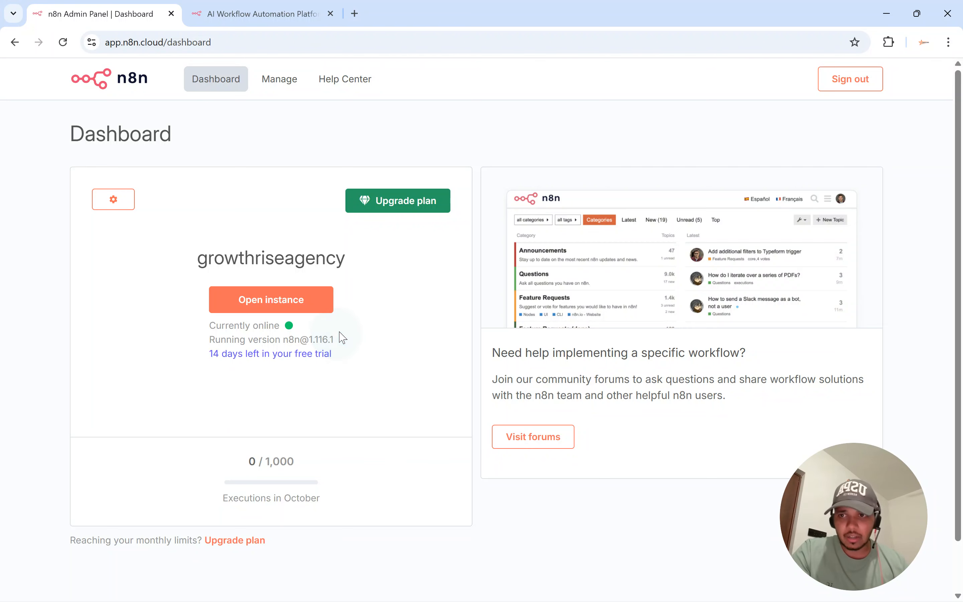
# - Open the workspace settings and view the n8n versions offered, leaving the selection as it is
pyautogui.click(111, 199)
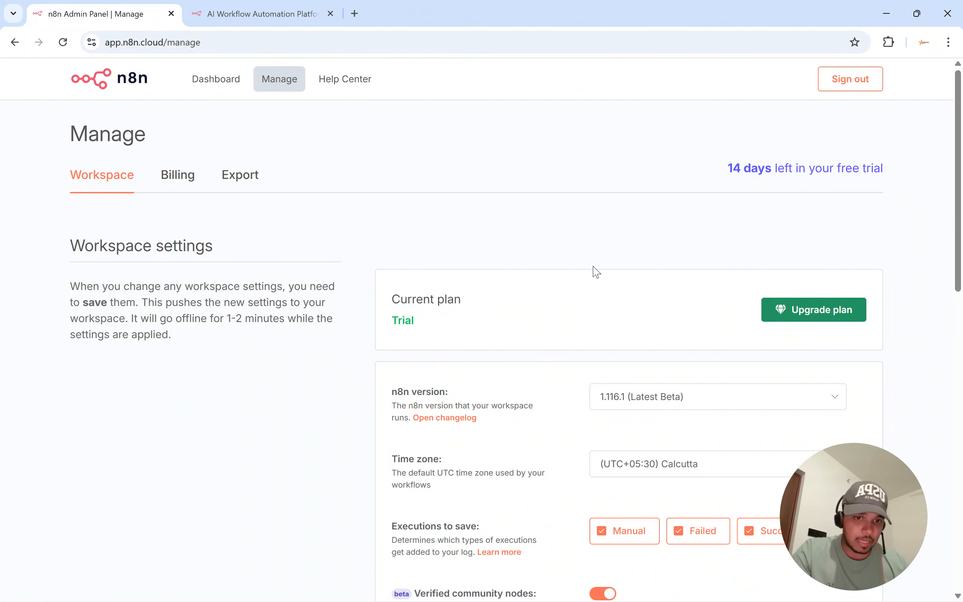
pyautogui.click(695, 392)
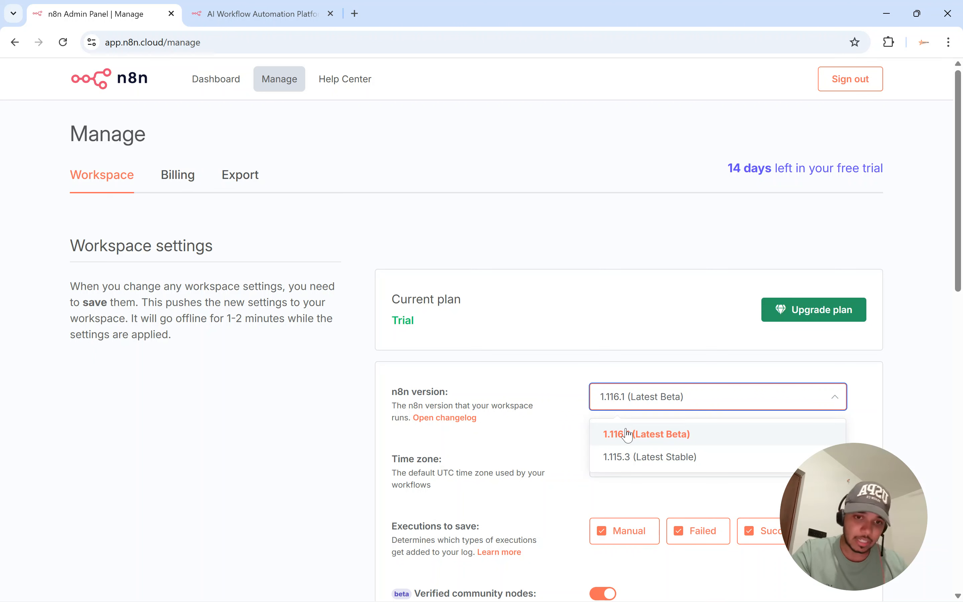
pyautogui.click(559, 422)
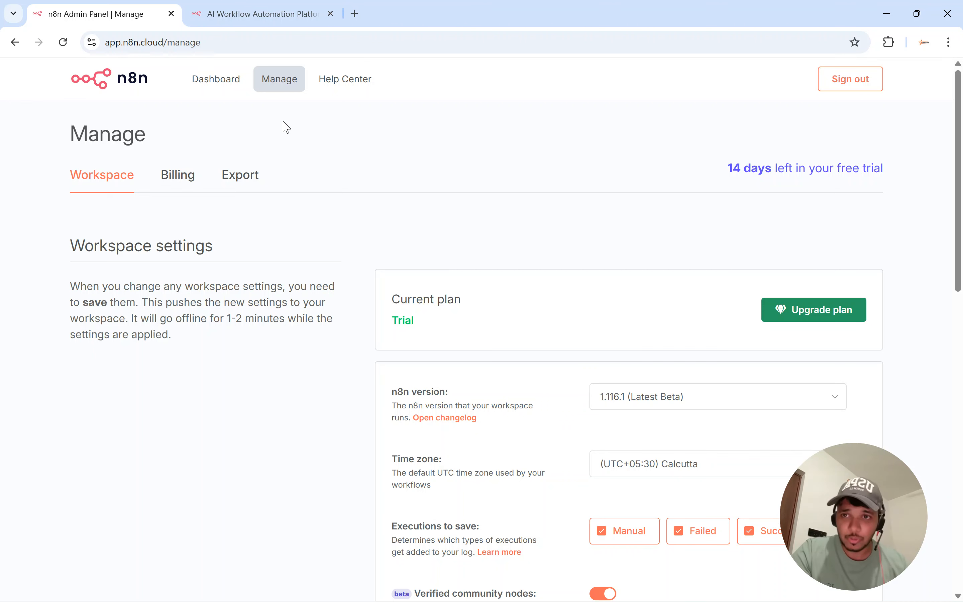
# - Open the growthriseagency instance from the admin dashboard and dismiss its trial banner
pyautogui.click(114, 84)
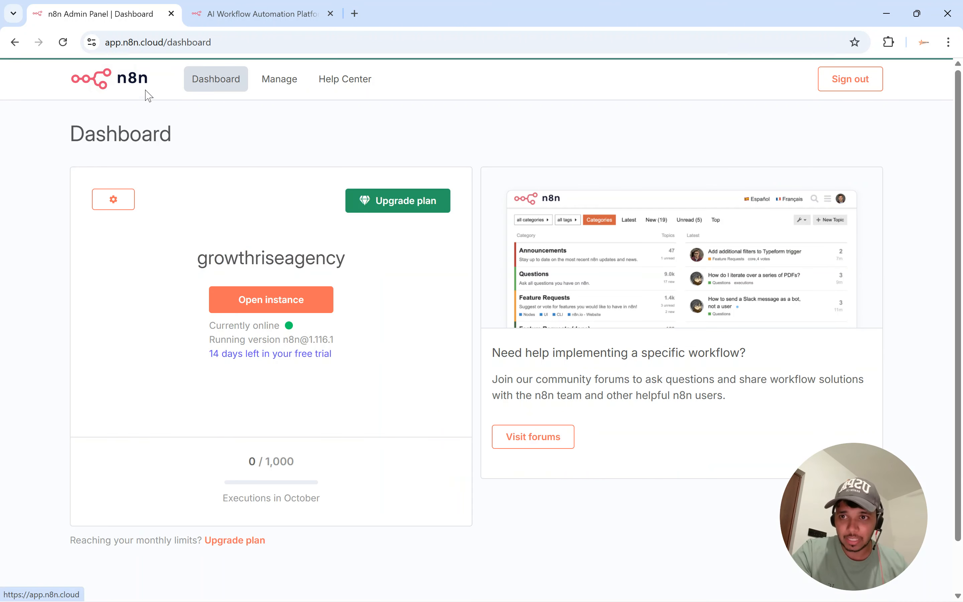
pyautogui.click(272, 309)
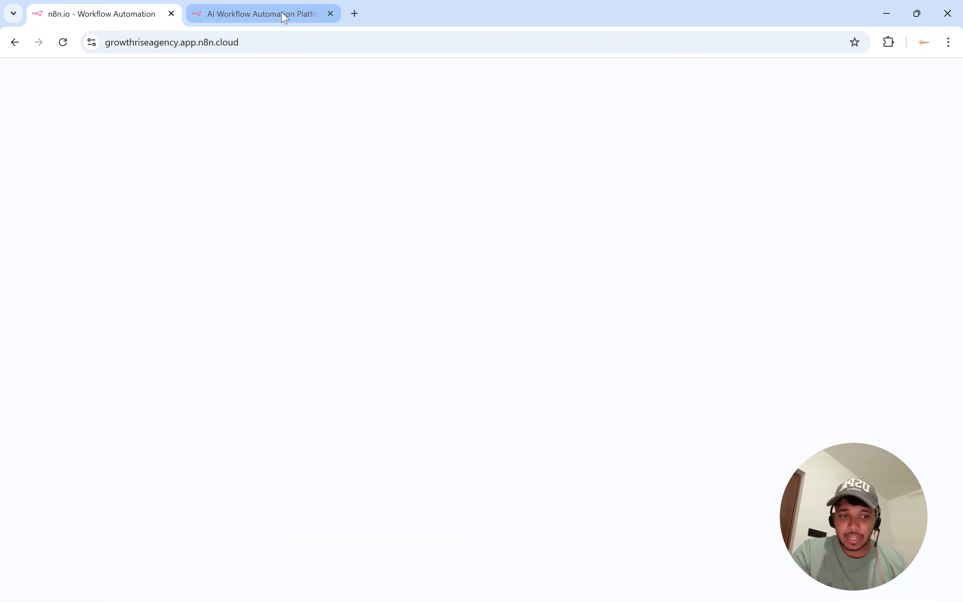
pyautogui.moveTo(286, 18)
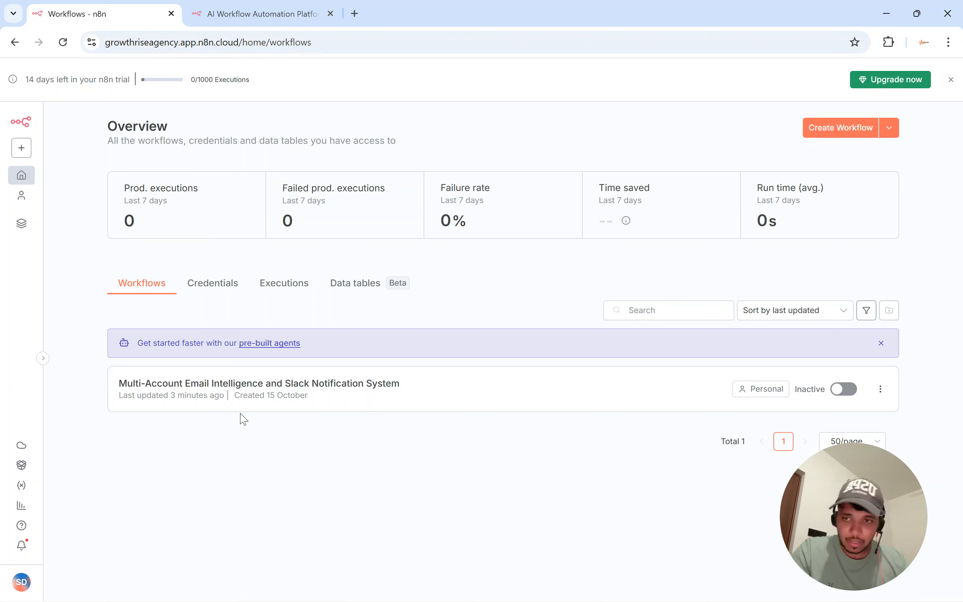
pyautogui.click(952, 79)
pyautogui.click(643, 99)
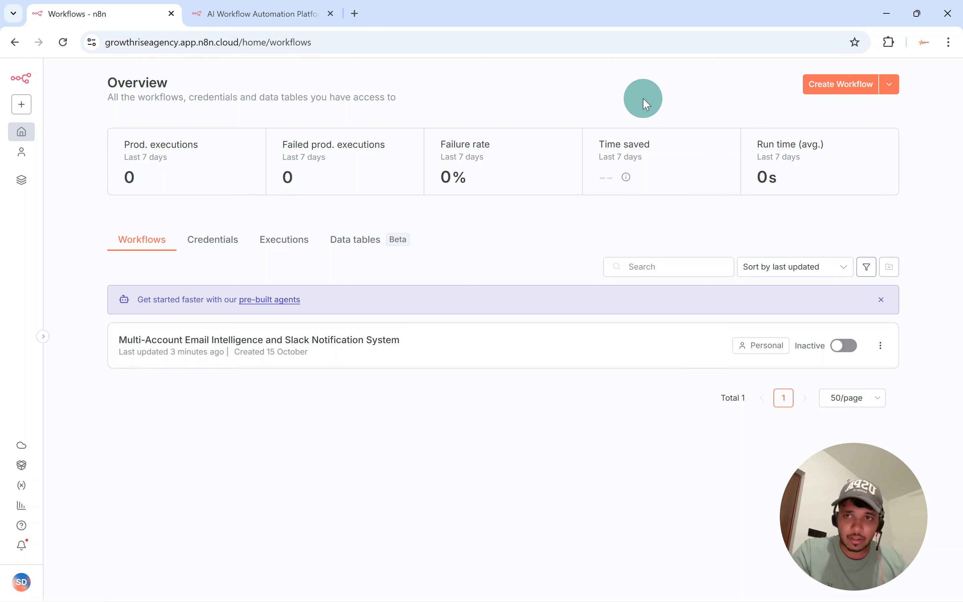
# - Create a new blank workflow and choose to build it with AI
pyautogui.click(836, 82)
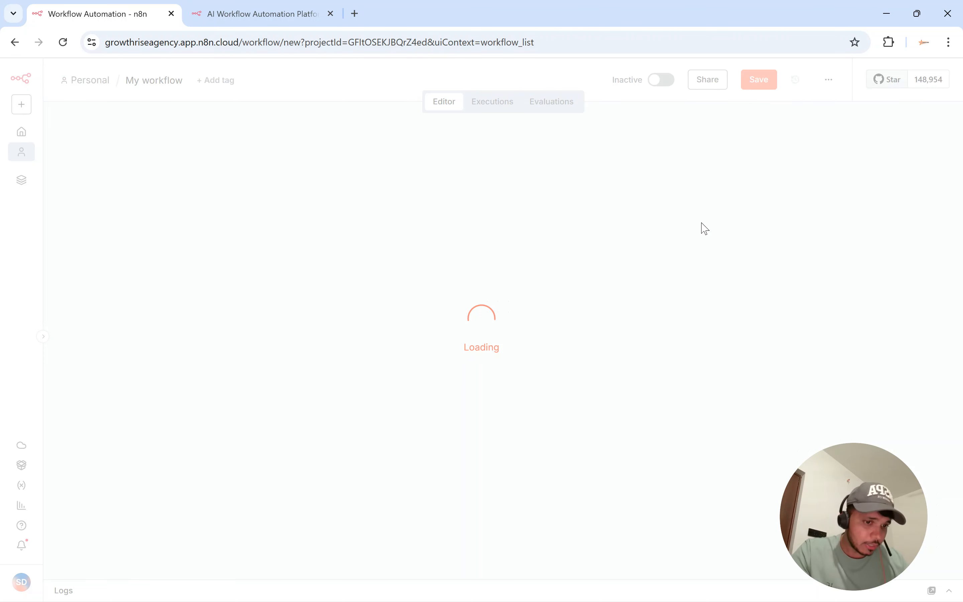
pyautogui.moveTo(368, 253); pyautogui.dragTo(387, 263)
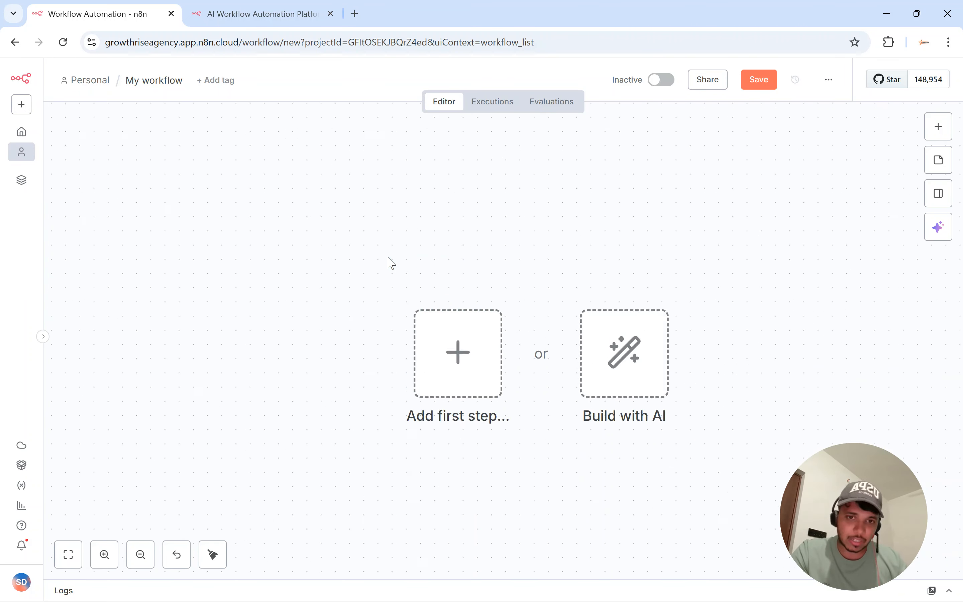
pyautogui.scroll(3, 398, 260)
pyautogui.scroll(-2, 521, 259)
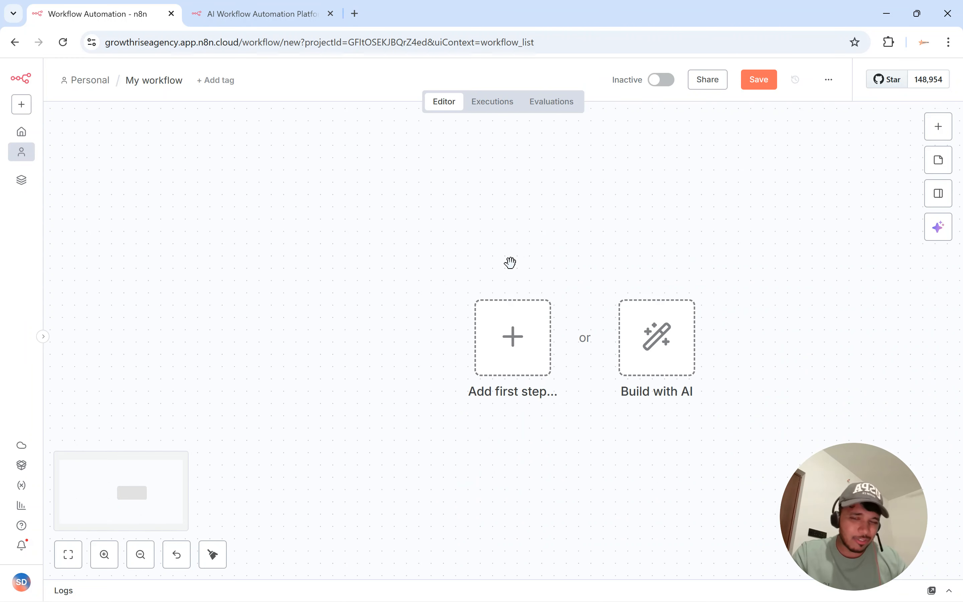
pyautogui.moveTo(575, 220); pyautogui.dragTo(756, 432)
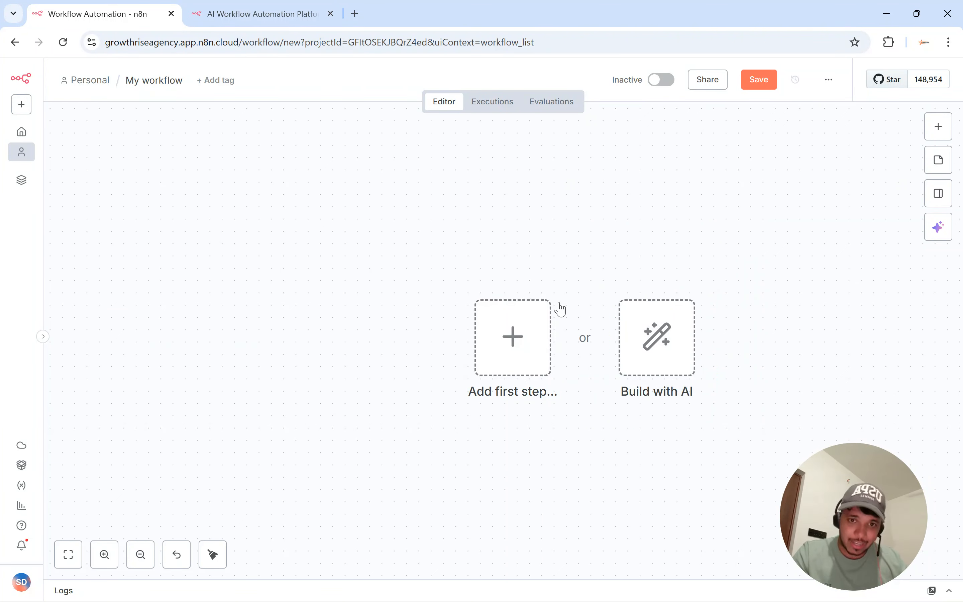
pyautogui.moveTo(605, 236); pyautogui.dragTo(714, 420)
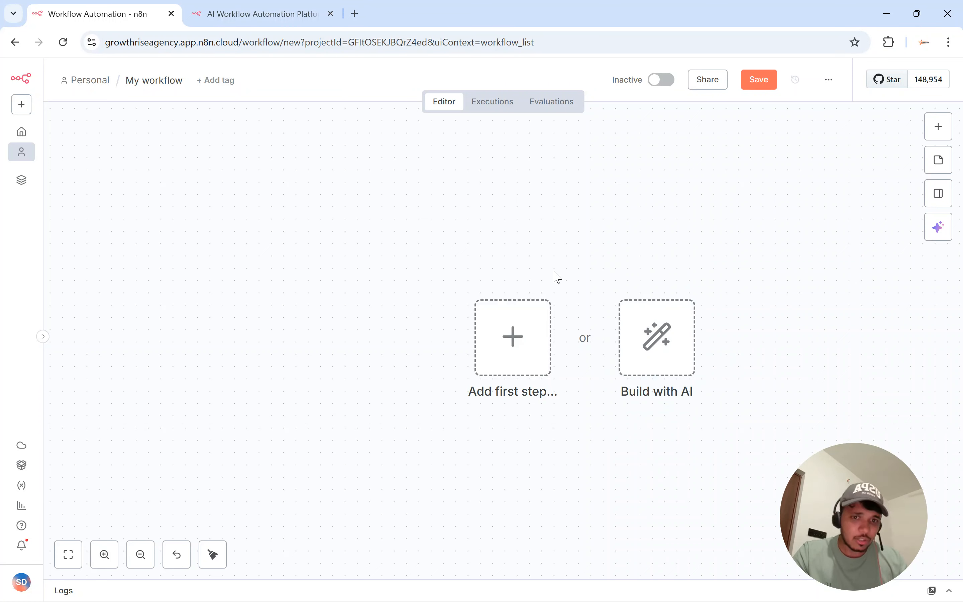
pyautogui.click(671, 345)
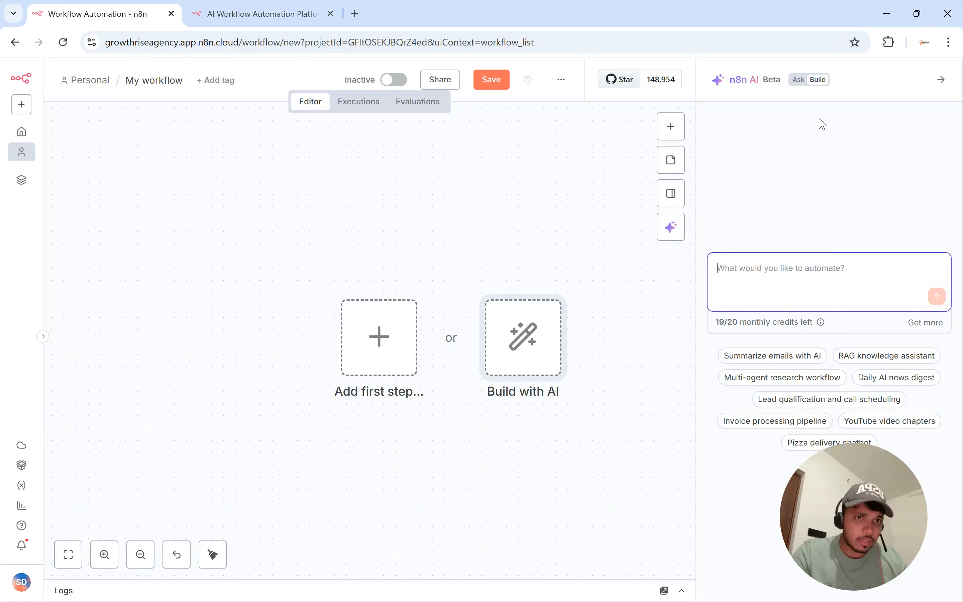
# - View the AI assistant's Ask mode and switch it back to Build mode
pyautogui.click(798, 80)
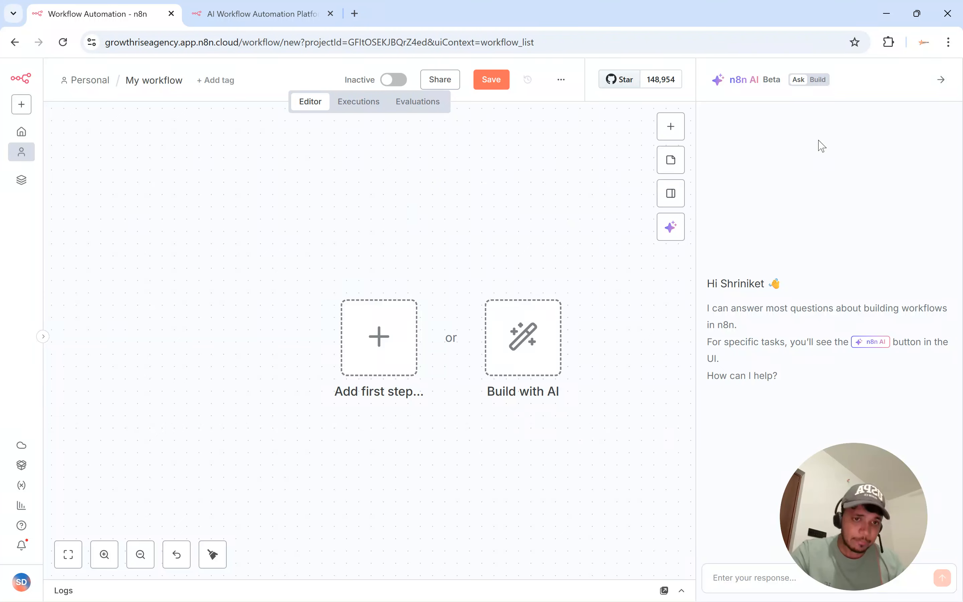
pyautogui.click(816, 80)
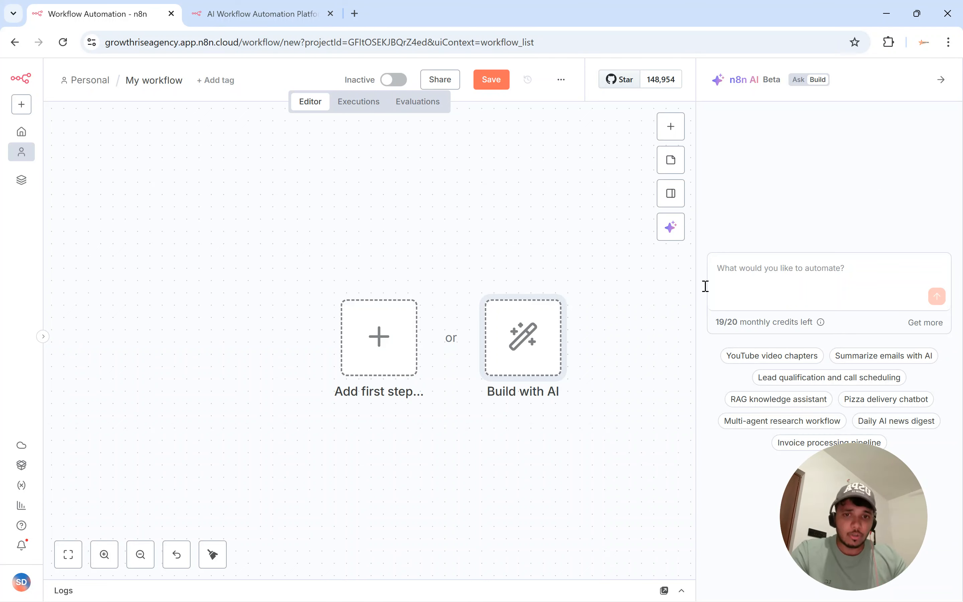
pyautogui.click(500, 233)
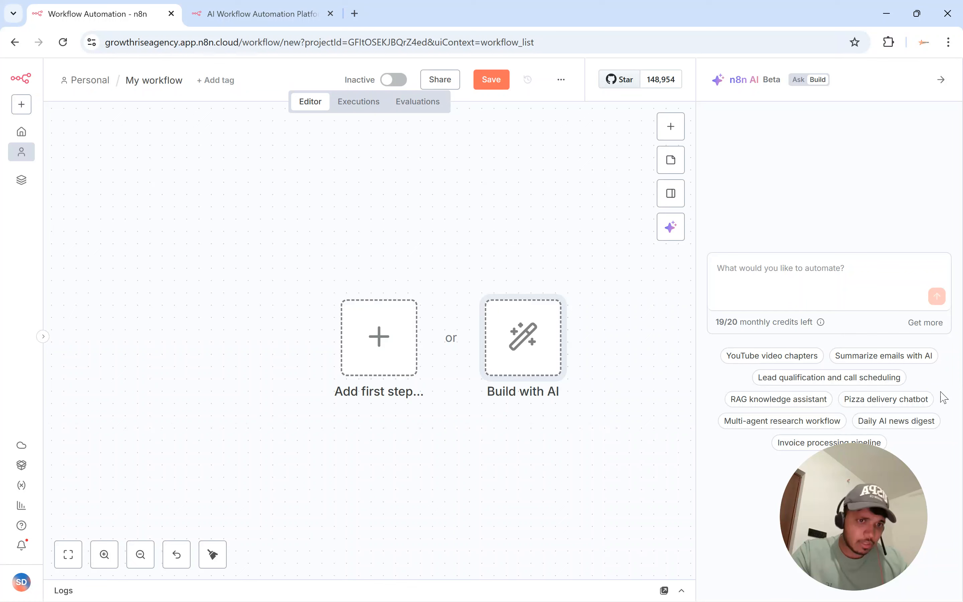
# - Load the "Lead qualification and call scheduling" example into the AI builder prompt and review its text
pyautogui.click(840, 385)
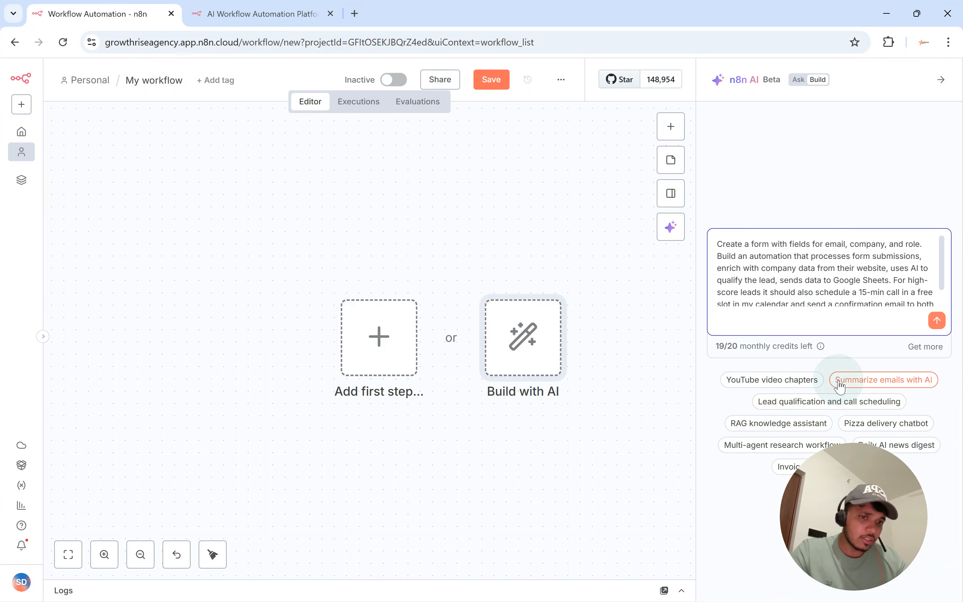
pyautogui.click(812, 265)
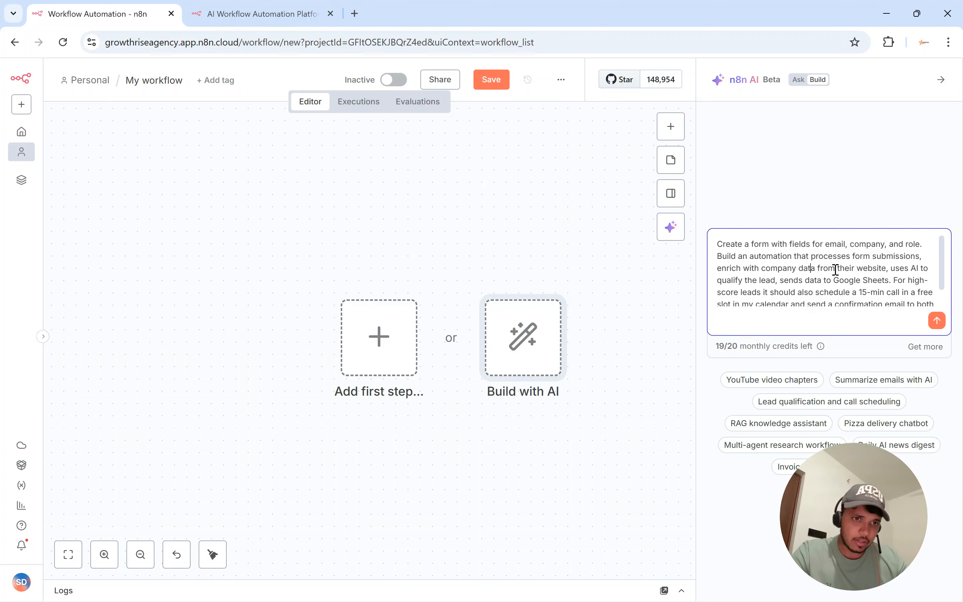
pyautogui.click(776, 264)
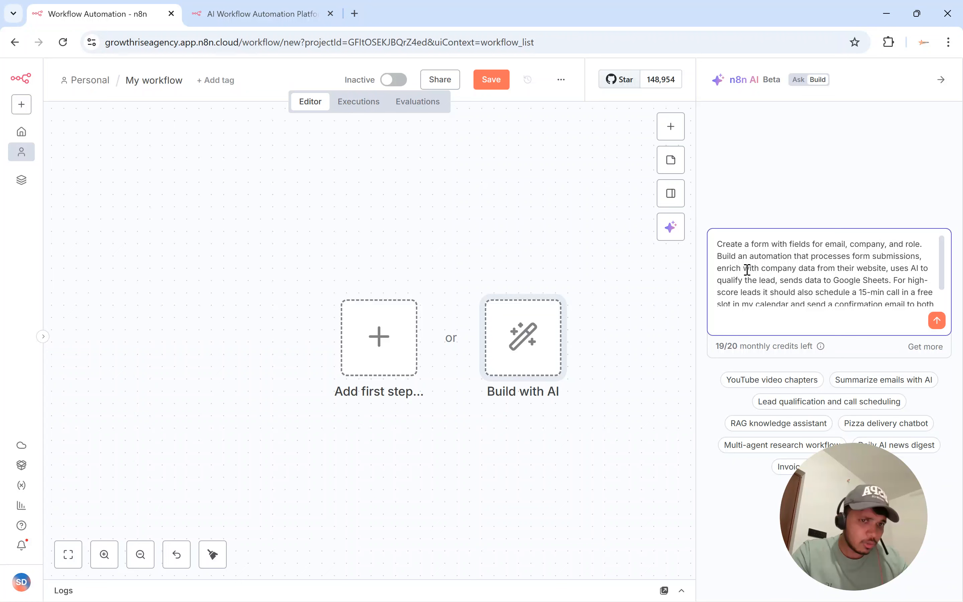
pyautogui.moveTo(723, 243); pyautogui.dragTo(784, 273)
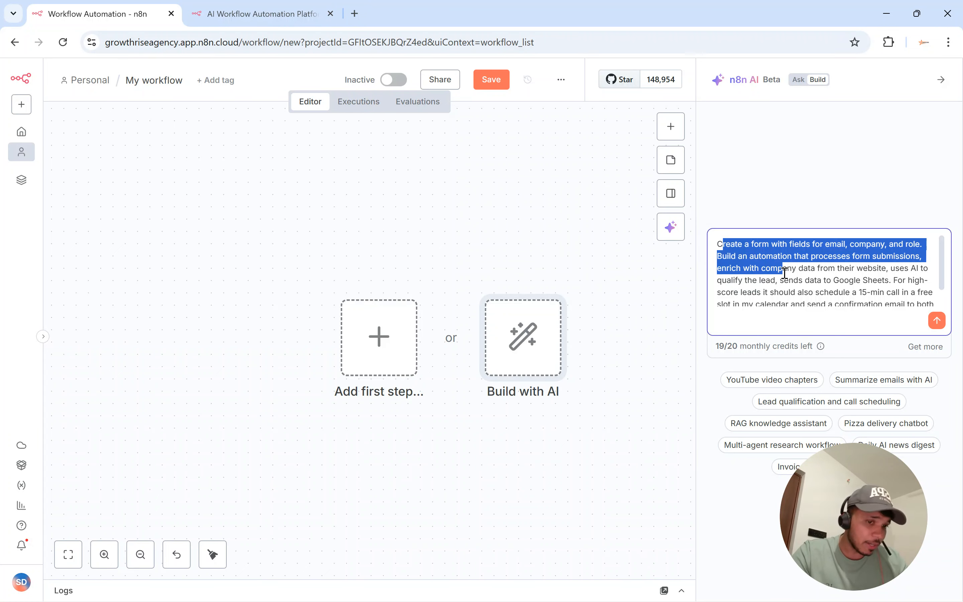
pyautogui.click(778, 268)
pyautogui.doubleClick(777, 267)
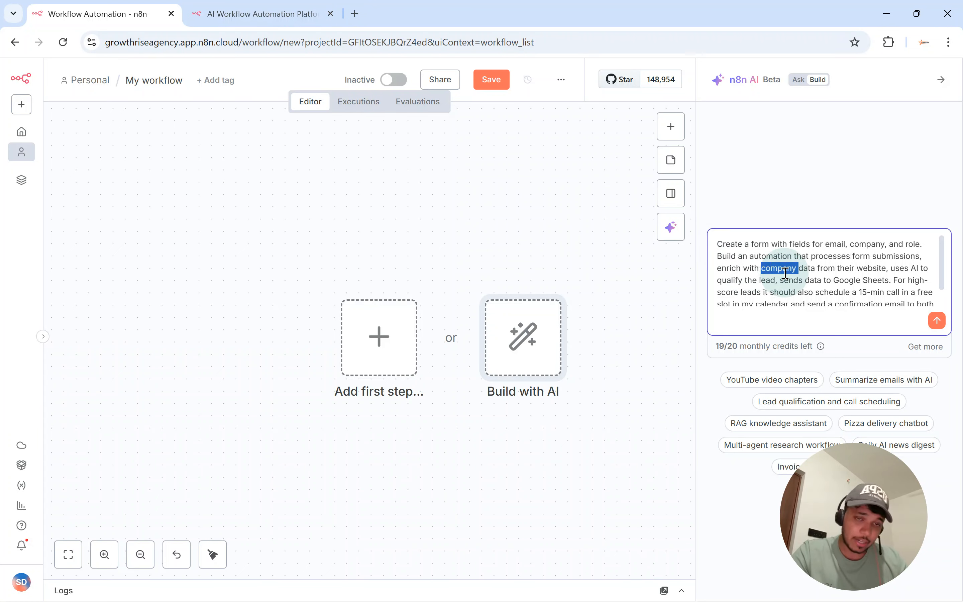
# - Read the prompt's instructions on form fields, company data enrichment, AI lead qualification and sending data to Google Sheets
pyautogui.doubleClick(720, 244)
pyautogui.click(745, 243)
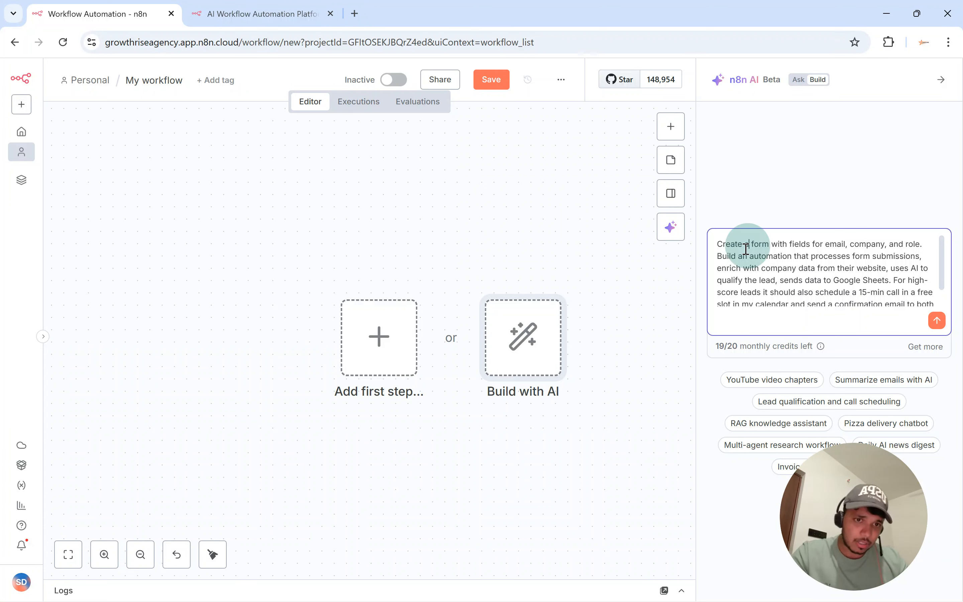
pyautogui.moveTo(720, 244); pyautogui.dragTo(913, 247)
pyautogui.click(913, 247)
pyautogui.moveTo(747, 264); pyautogui.dragTo(892, 263)
pyautogui.click(892, 263)
pyautogui.moveTo(752, 271); pyautogui.dragTo(900, 272)
pyautogui.click(909, 269)
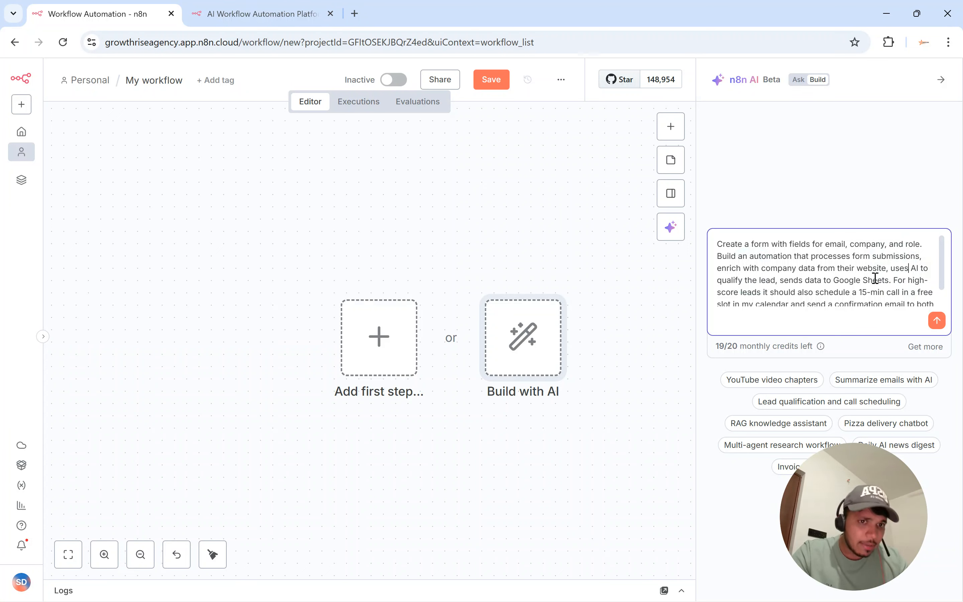
pyautogui.moveTo(749, 286); pyautogui.dragTo(863, 282)
pyautogui.click(861, 281)
pyautogui.moveTo(754, 296); pyautogui.dragTo(898, 294)
pyautogui.scroll(-1, 883, 297)
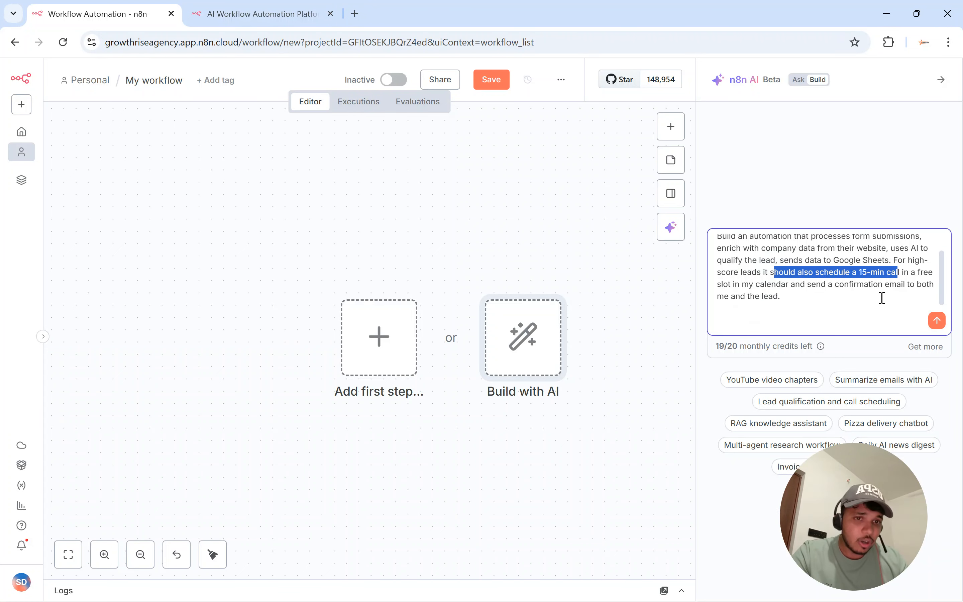
# - Read the end of the prompt on booking a free calendar slot and sending confirmation emails
pyautogui.click(758, 286)
pyautogui.click(742, 285)
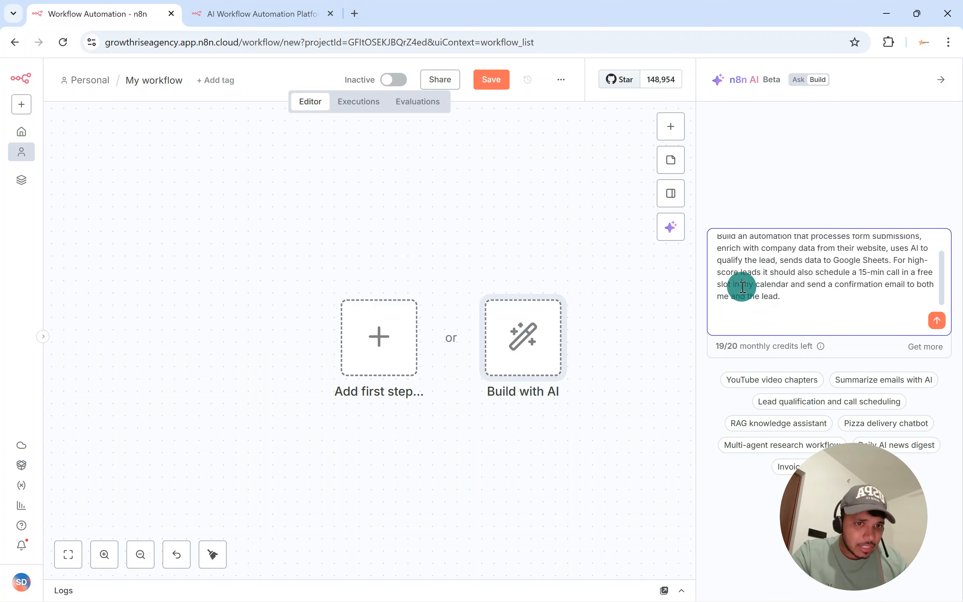
pyautogui.moveTo(741, 284); pyautogui.dragTo(876, 286)
pyautogui.click(898, 290)
pyautogui.click(849, 296)
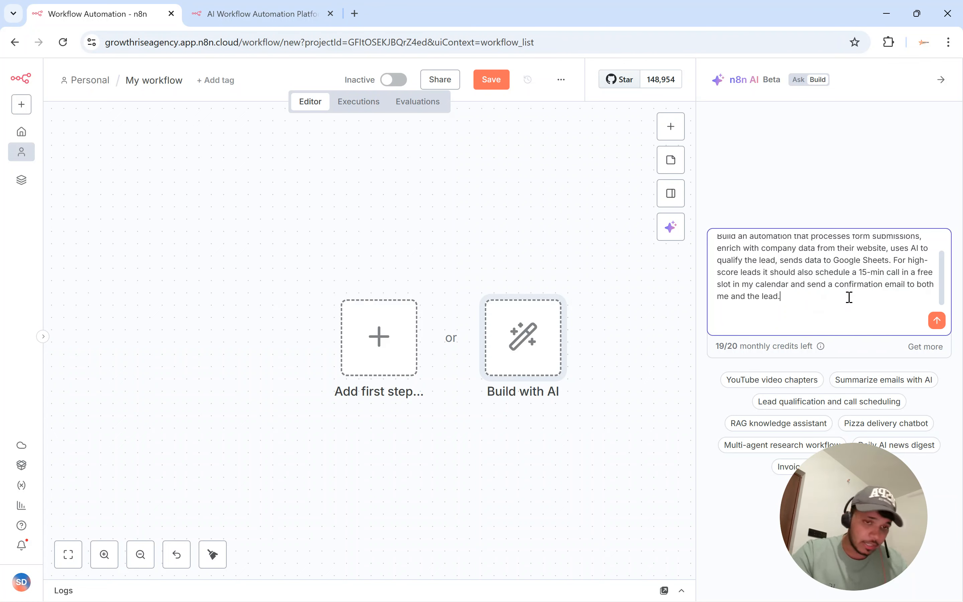
pyautogui.doubleClick(790, 285)
pyautogui.click(763, 285)
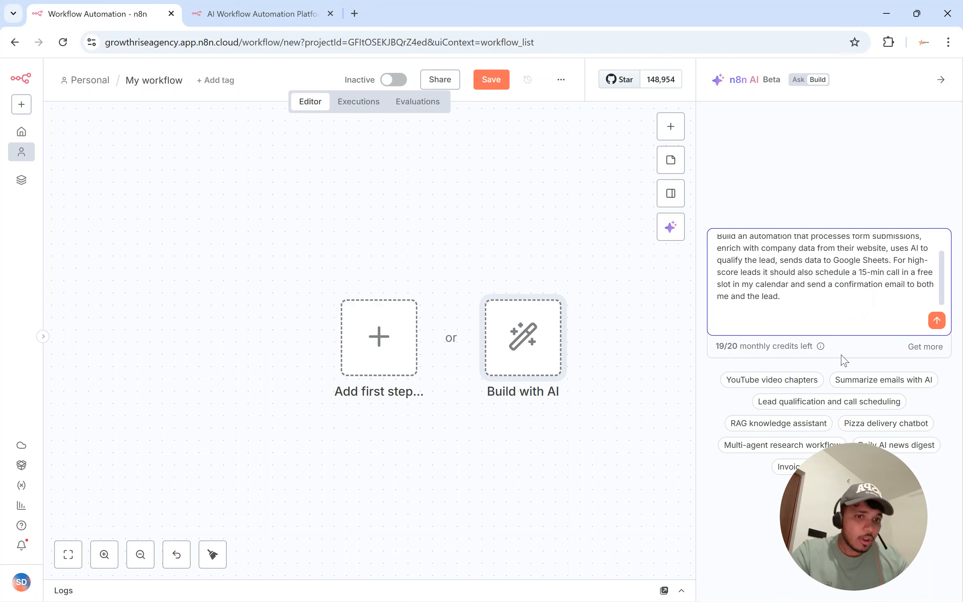
pyautogui.moveTo(817, 303); pyautogui.dragTo(720, 245)
pyautogui.click(744, 246)
# - Check the monthly AI credits shown below the prompt
pyautogui.moveTo(728, 346); pyautogui.dragTo(761, 345)
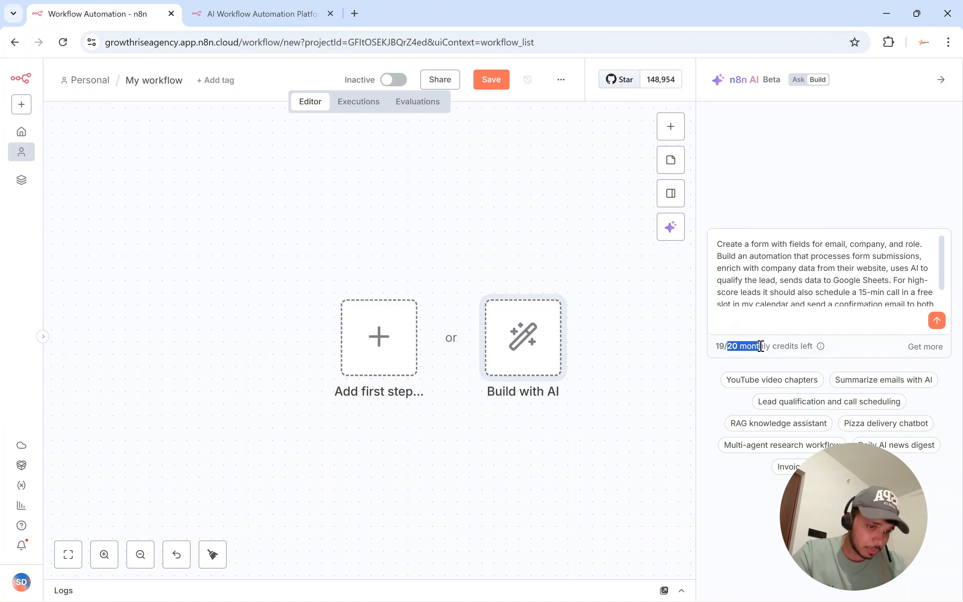
pyautogui.click(753, 350)
pyautogui.click(736, 343)
pyautogui.click(757, 343)
pyautogui.click(757, 342)
pyautogui.click(758, 342)
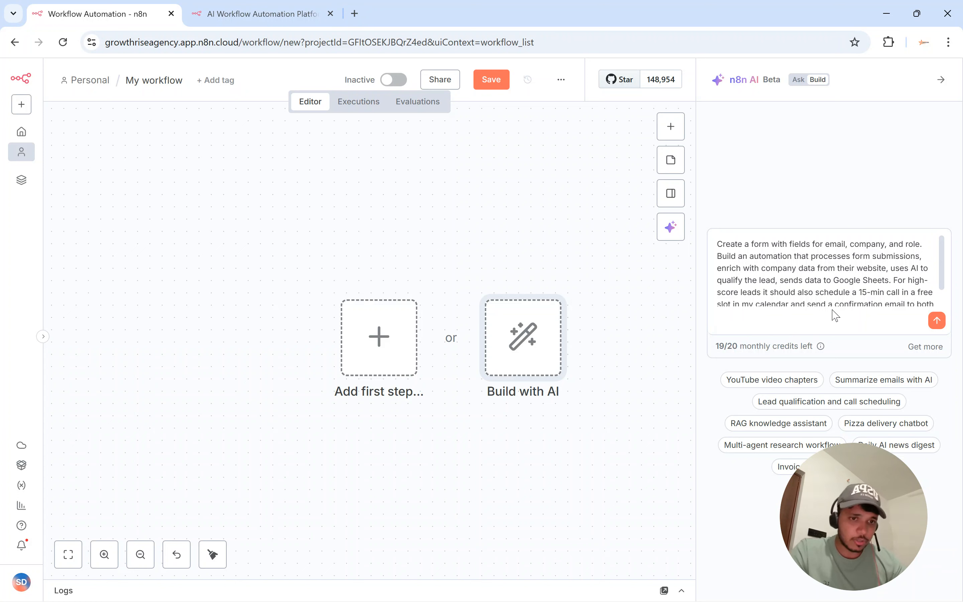
# - Submit the lead qualification prompt to the AI builder and follow its first build stages
pyautogui.click(936, 320)
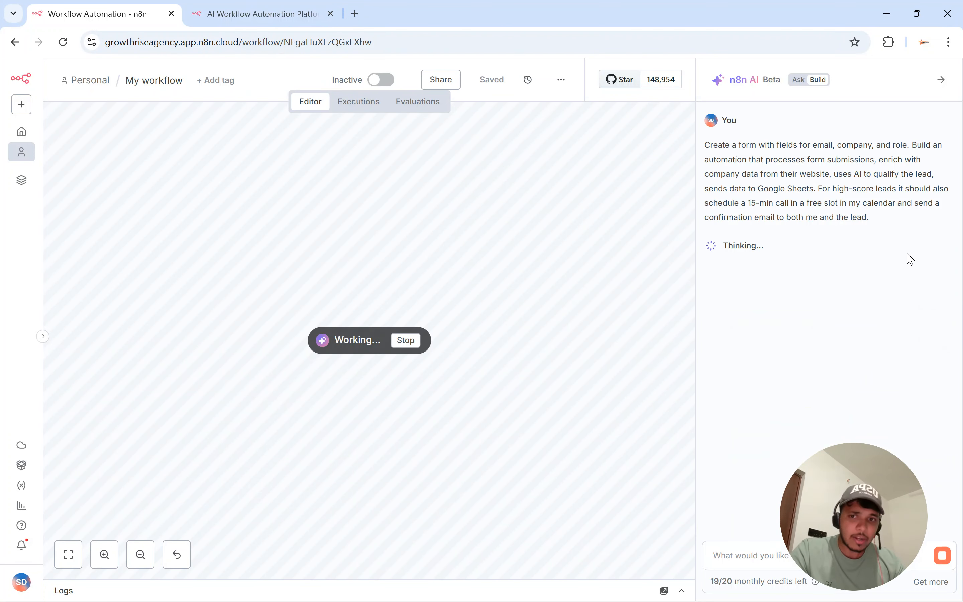
pyautogui.moveTo(203, 202); pyautogui.dragTo(604, 509)
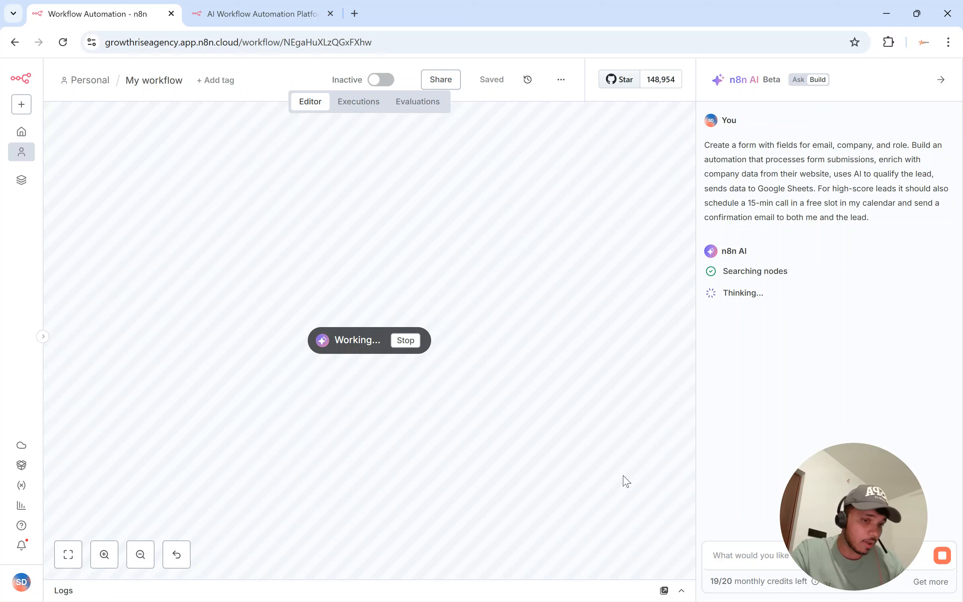
pyautogui.moveTo(793, 266); pyautogui.dragTo(747, 274)
pyautogui.click(772, 273)
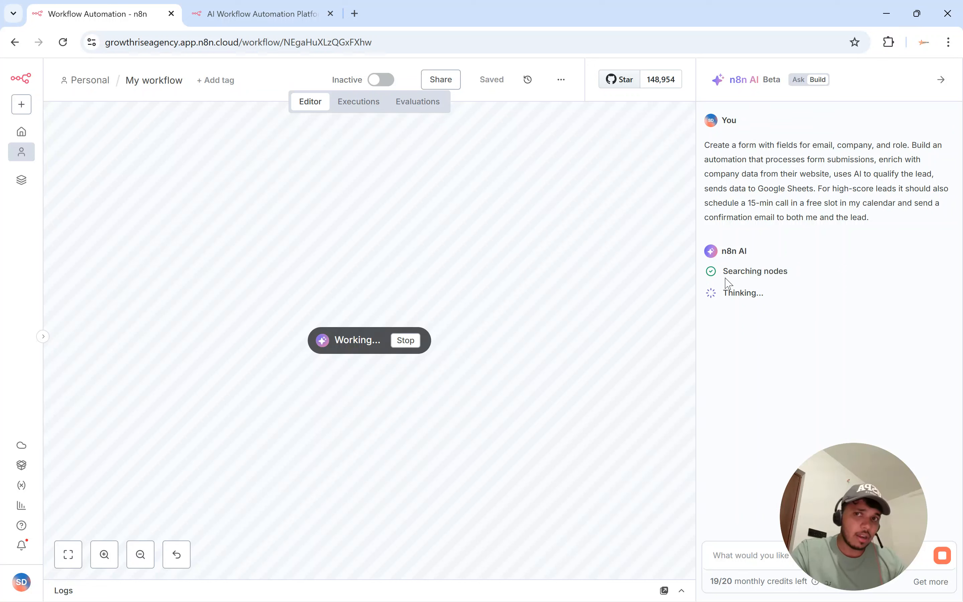
pyautogui.moveTo(722, 273); pyautogui.dragTo(793, 273)
pyautogui.click(793, 272)
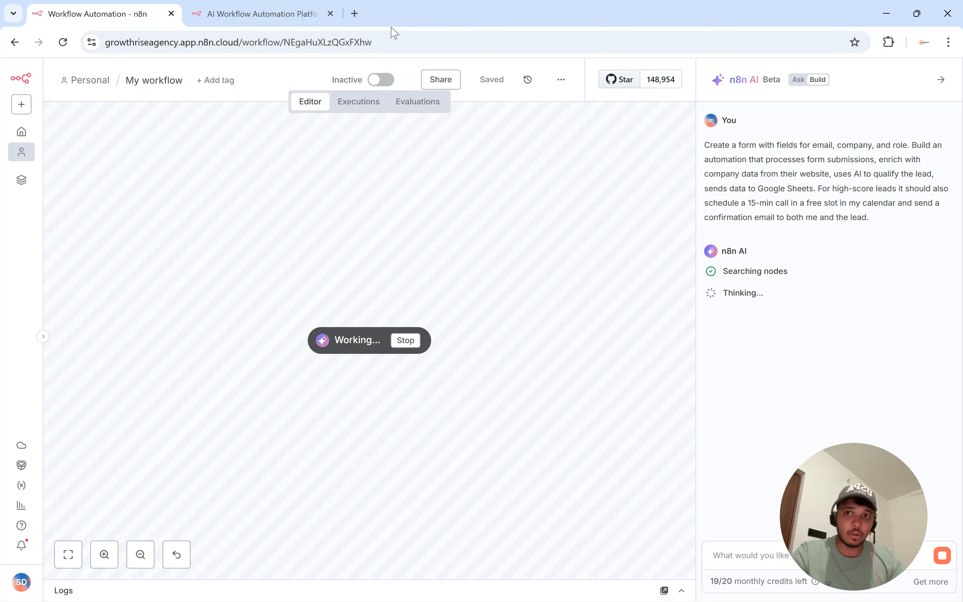
# - Search the web for "n8n docs" in a new tab, browse the documentation homepage and dismiss its cookie notice
pyautogui.click(356, 13)
pyautogui.write('n8n docs')
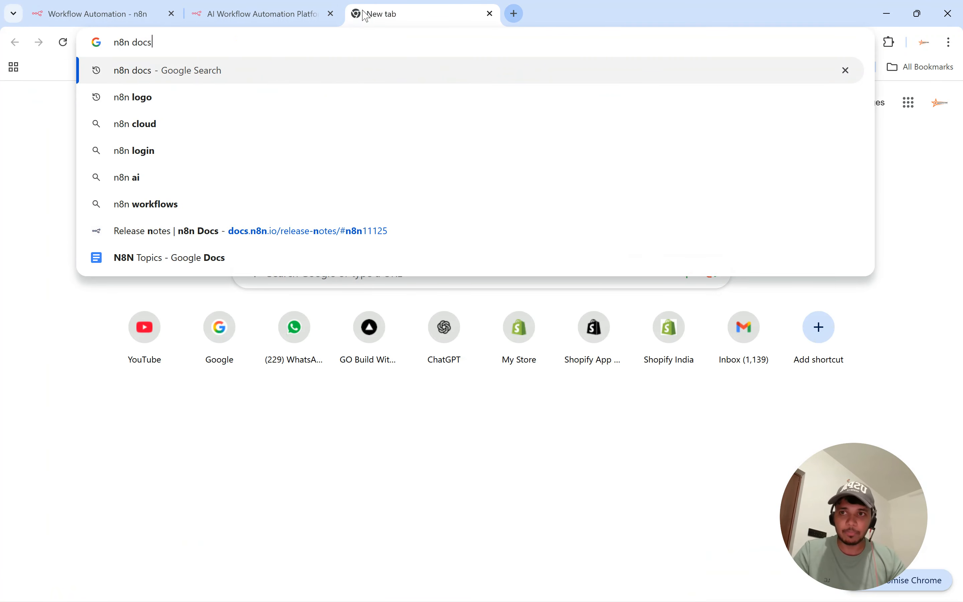
pyautogui.press('Return')
pyautogui.click(278, 204)
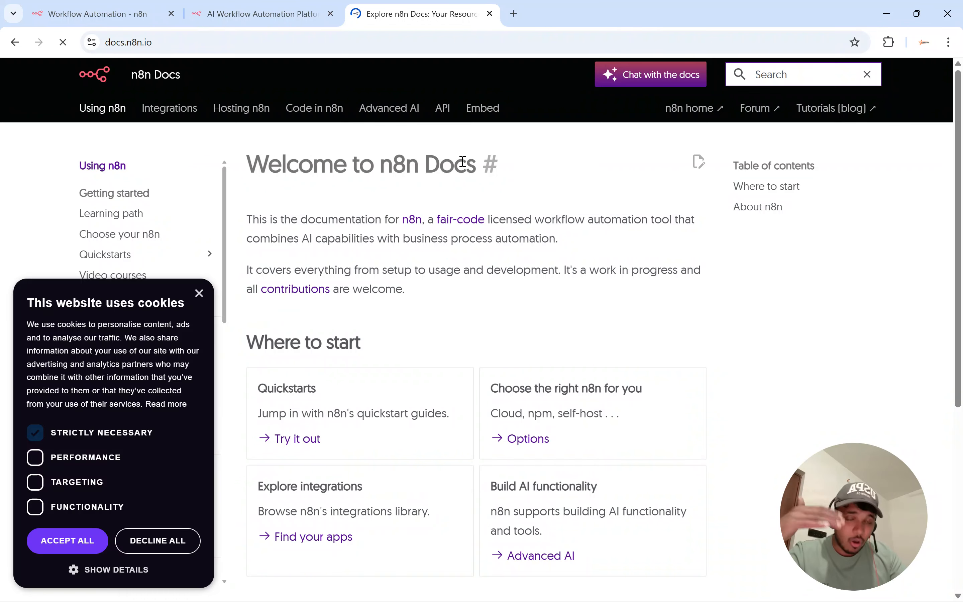
pyautogui.scroll(-5, 462, 239)
pyautogui.scroll(-1, 463, 248)
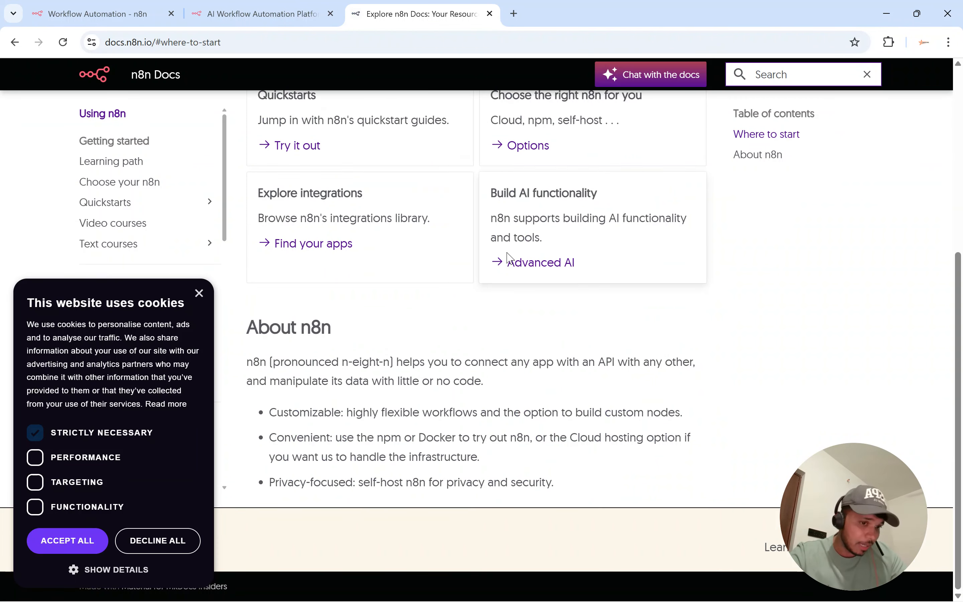
pyautogui.click(198, 294)
# - Return to the workflow being generated and examine its nodes and the AI builder's progress
pyautogui.click(120, 15)
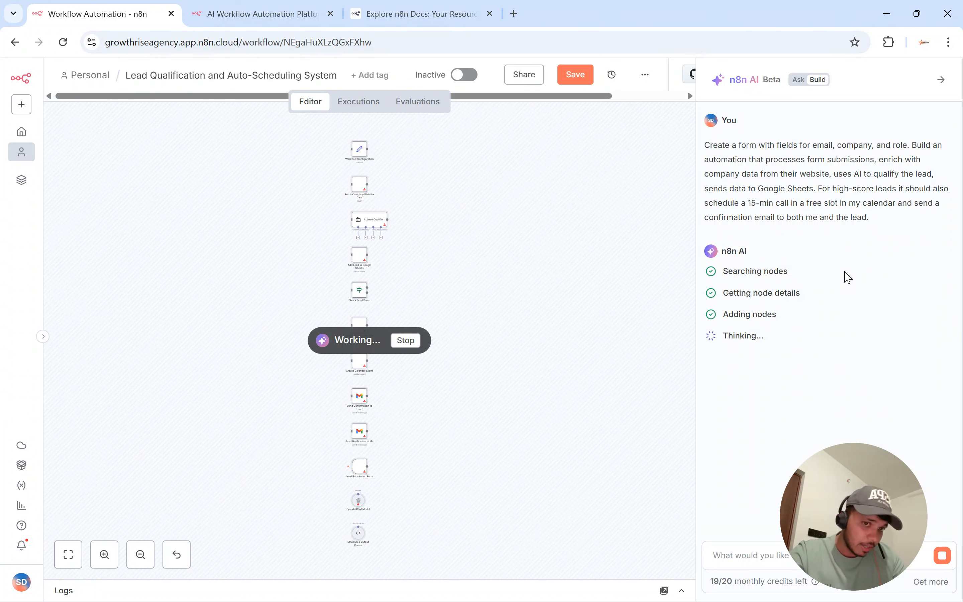
pyautogui.moveTo(284, 135); pyautogui.dragTo(433, 493)
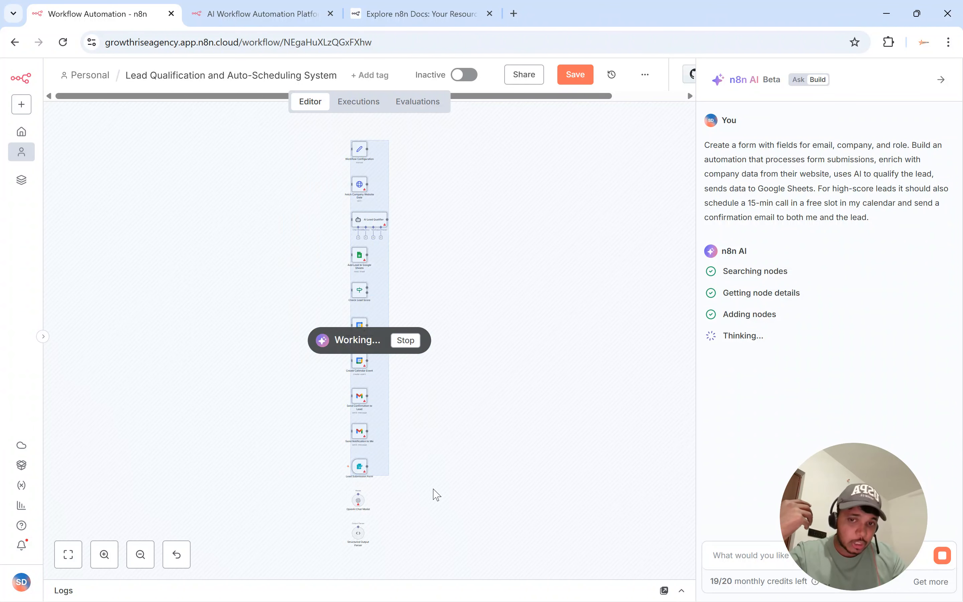
pyautogui.click(461, 457)
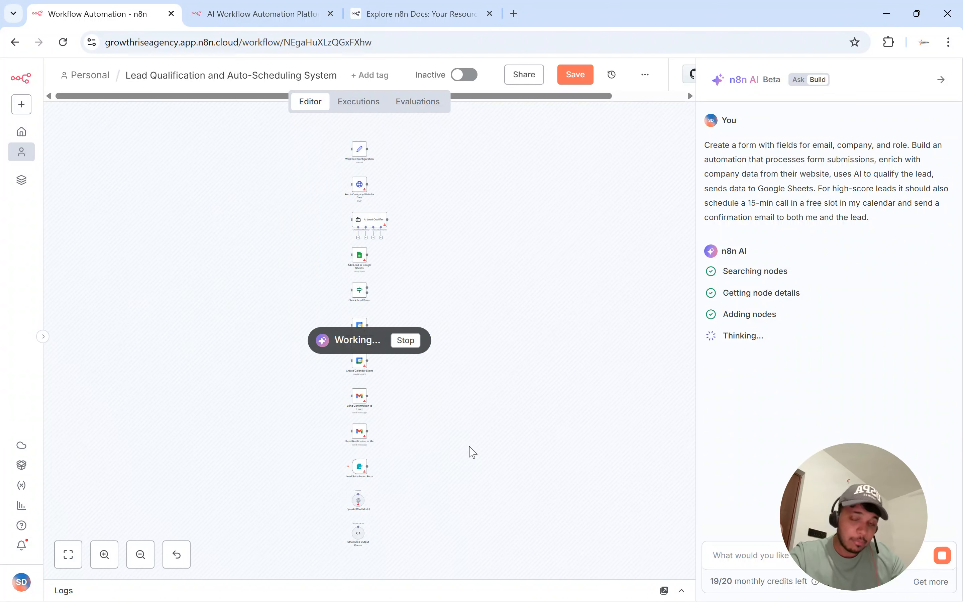
pyautogui.moveTo(272, 122); pyautogui.dragTo(445, 520)
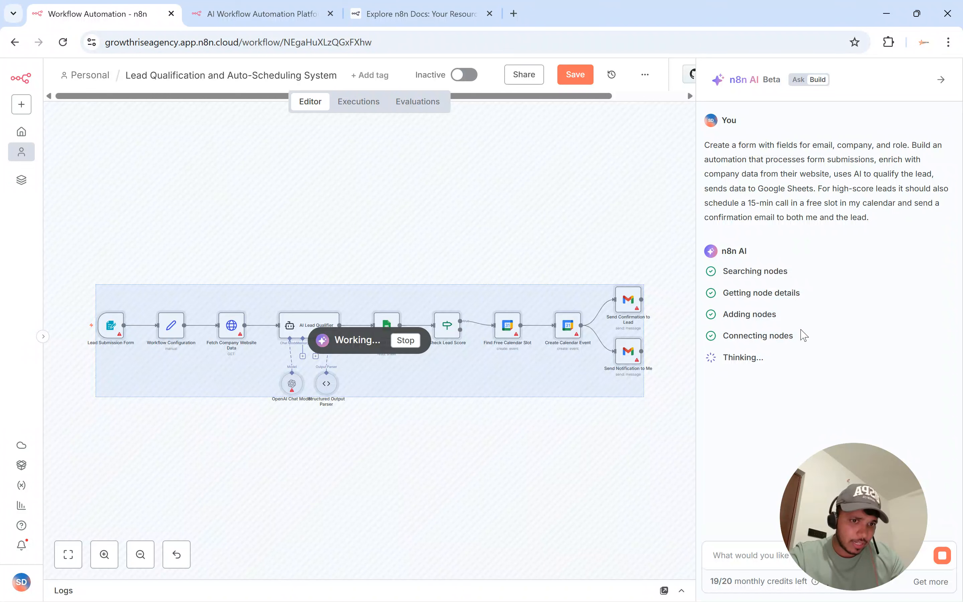
pyautogui.click(154, 182)
pyautogui.moveTo(75, 225); pyautogui.dragTo(671, 446)
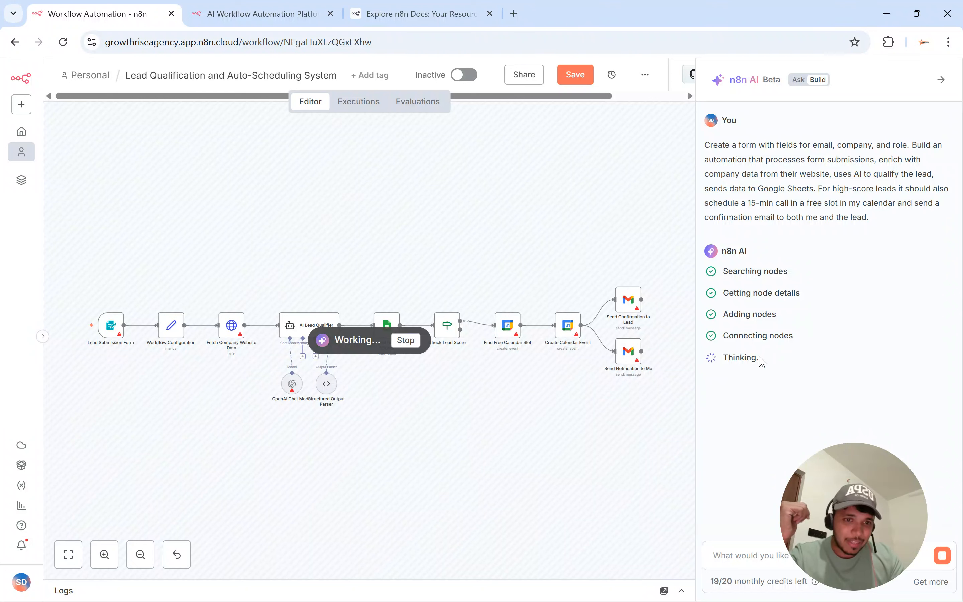
pyautogui.moveTo(724, 336); pyautogui.dragTo(807, 345)
pyautogui.click(807, 343)
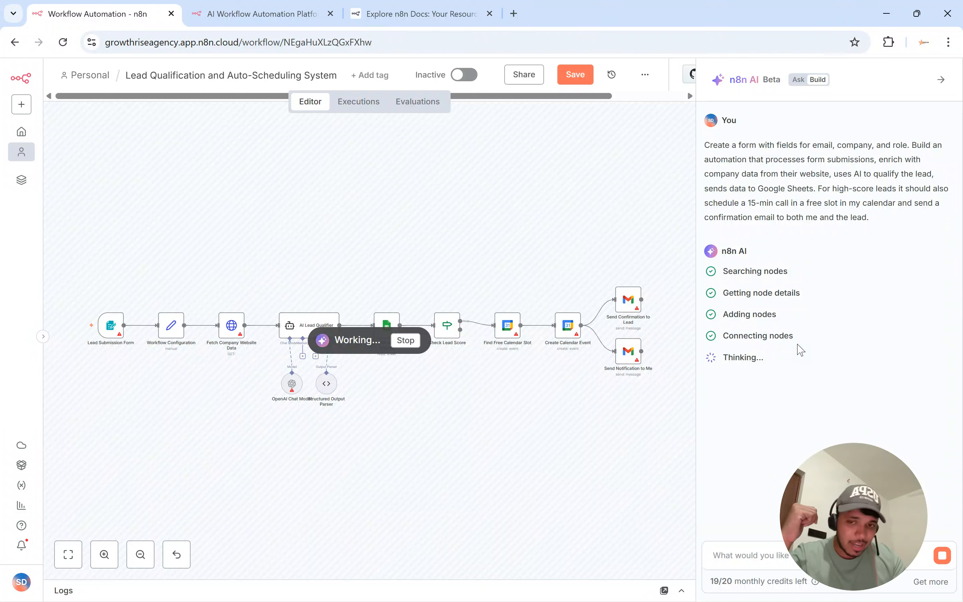
# - Examine the connected node chain from the Lead Submission Form through to the Gmail confirmation and notification nodes
pyautogui.moveTo(70, 238); pyautogui.dragTo(61, 262)
pyautogui.scroll(5, 61, 262)
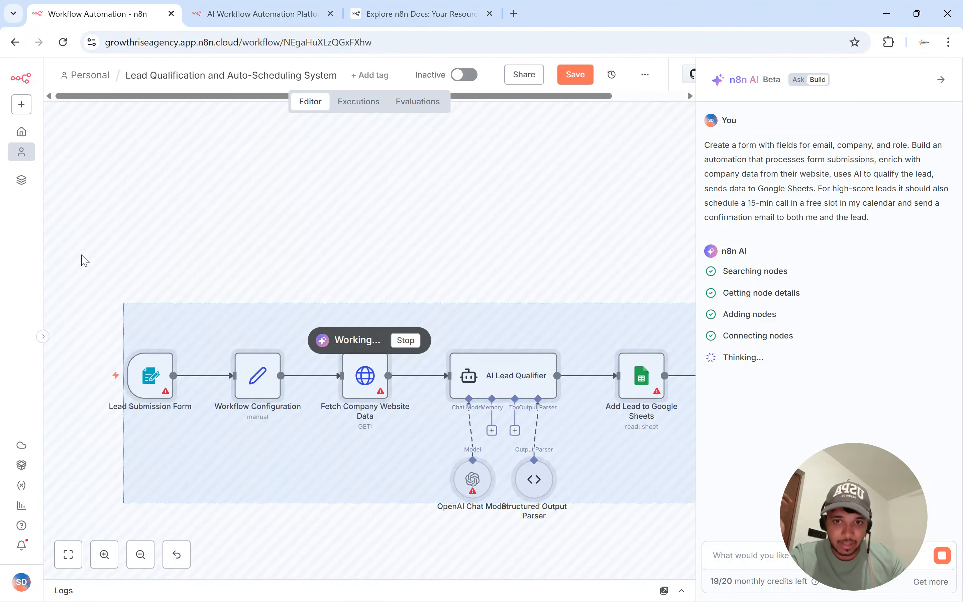
pyautogui.scroll(-3, 230, 227)
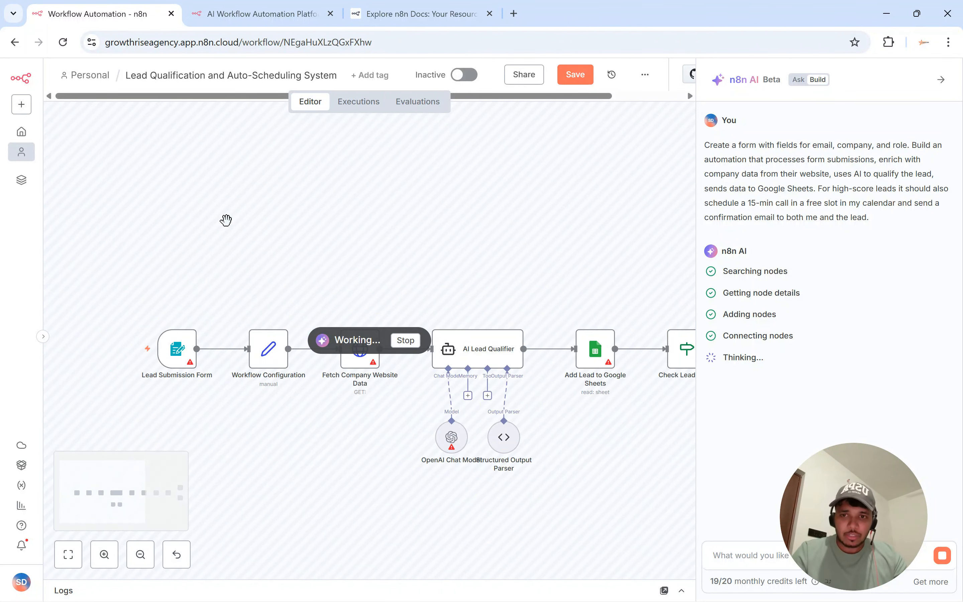
pyautogui.moveTo(314, 243); pyautogui.dragTo(234, 213)
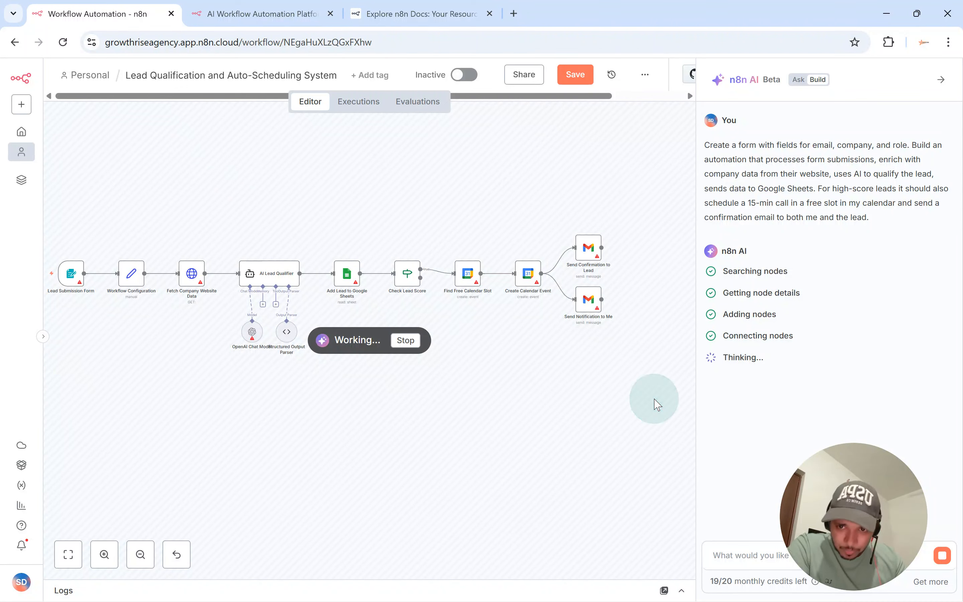
pyautogui.click(341, 166)
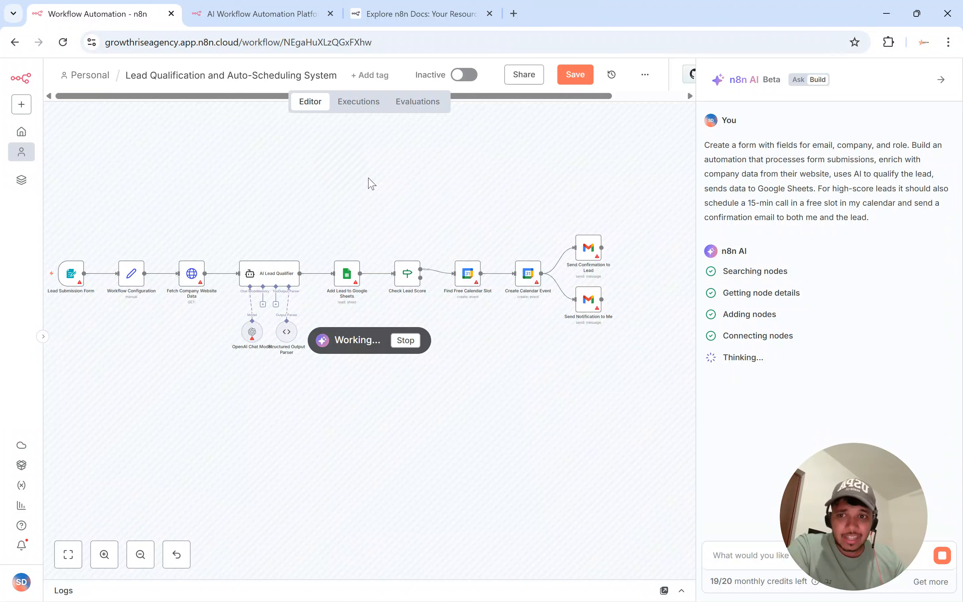
pyautogui.moveTo(82, 187); pyautogui.dragTo(246, 366)
pyautogui.click(200, 381)
pyautogui.click(387, 419)
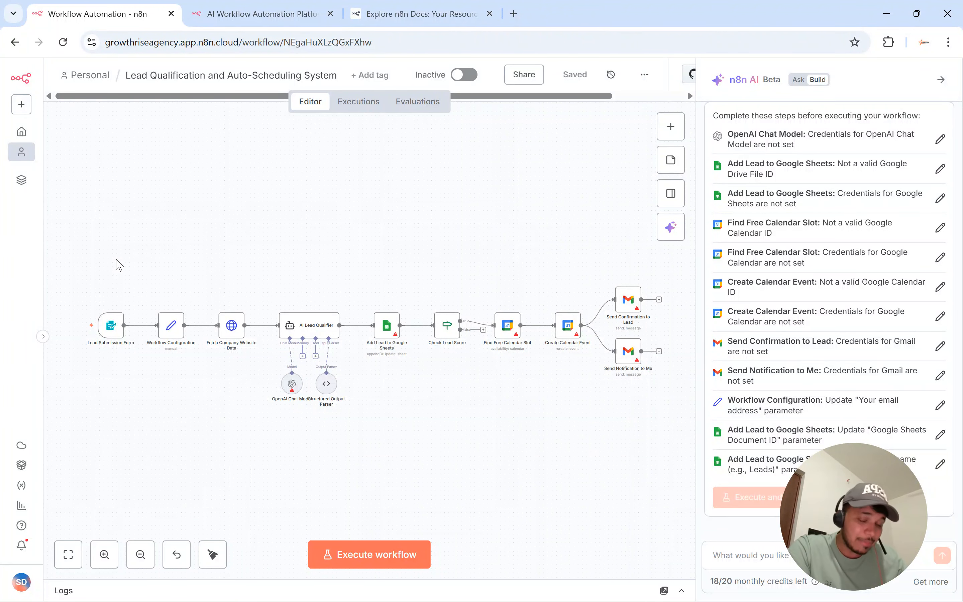
# - Look over the completed workflow and read the AI assistant's How to Setup instructions
pyautogui.moveTo(73, 252); pyautogui.dragTo(667, 468)
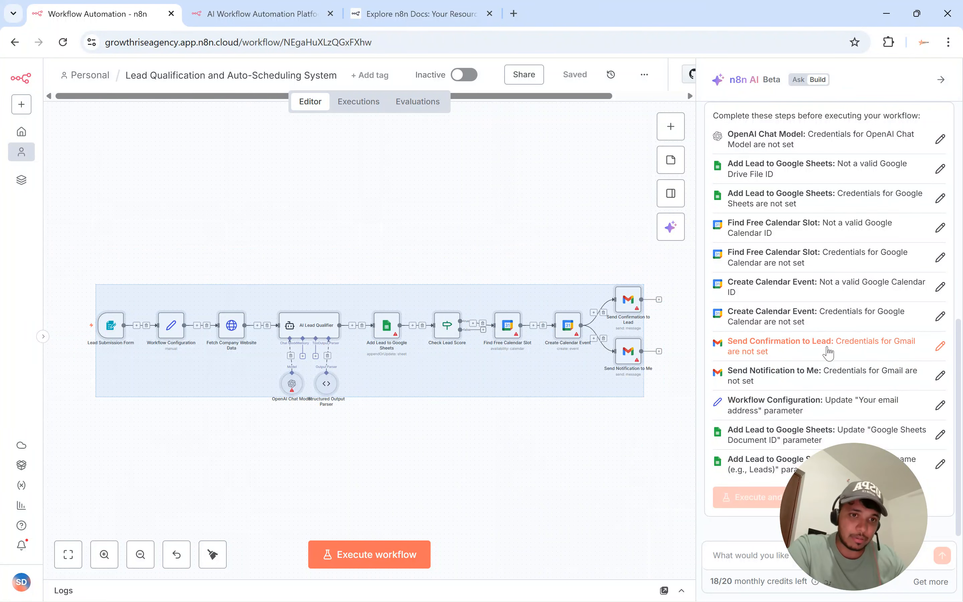
pyautogui.scroll(8, 849, 316)
pyautogui.scroll(2, 856, 307)
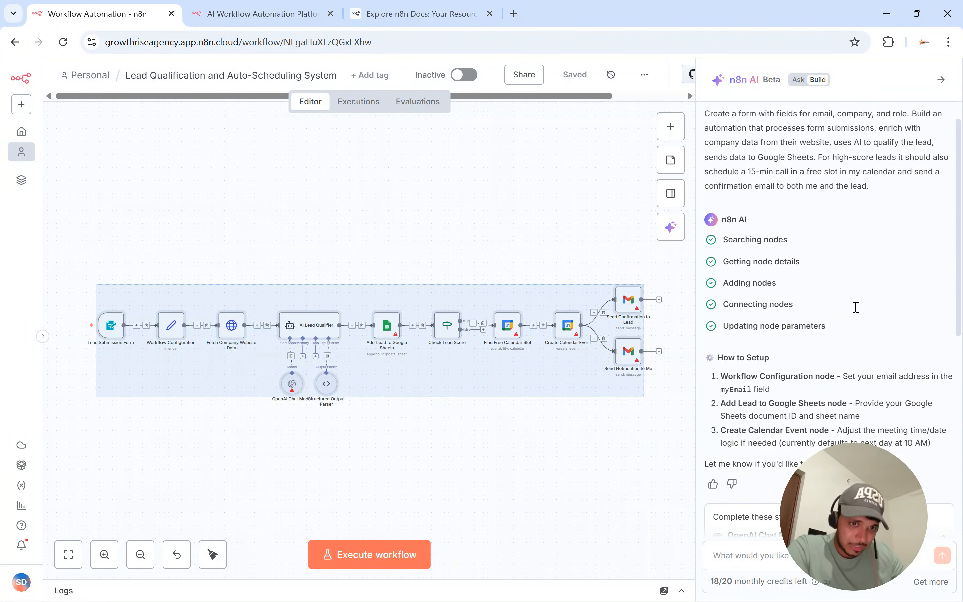
pyautogui.scroll(-2, 846, 326)
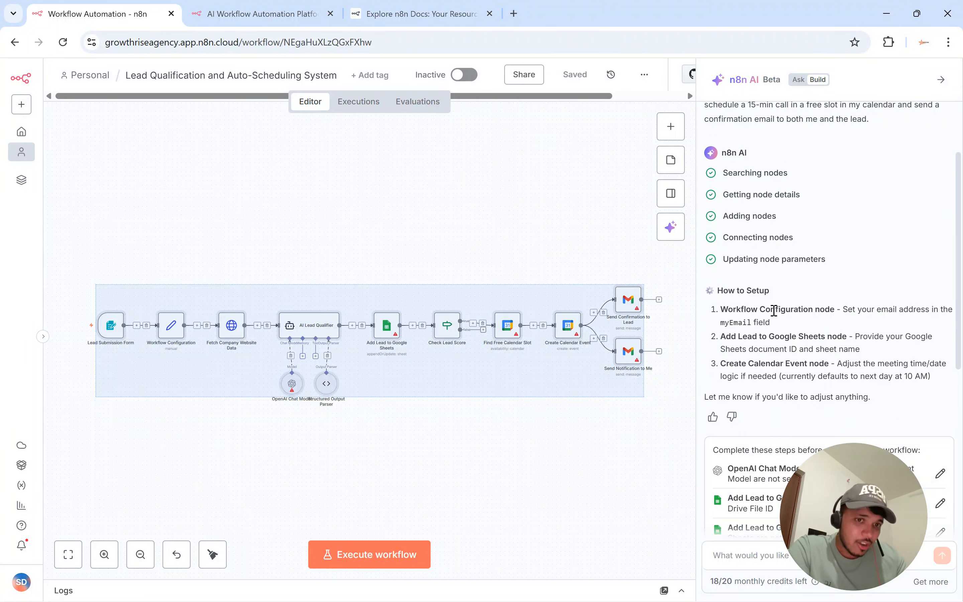
pyautogui.moveTo(736, 309); pyautogui.dragTo(795, 308)
pyautogui.click(799, 307)
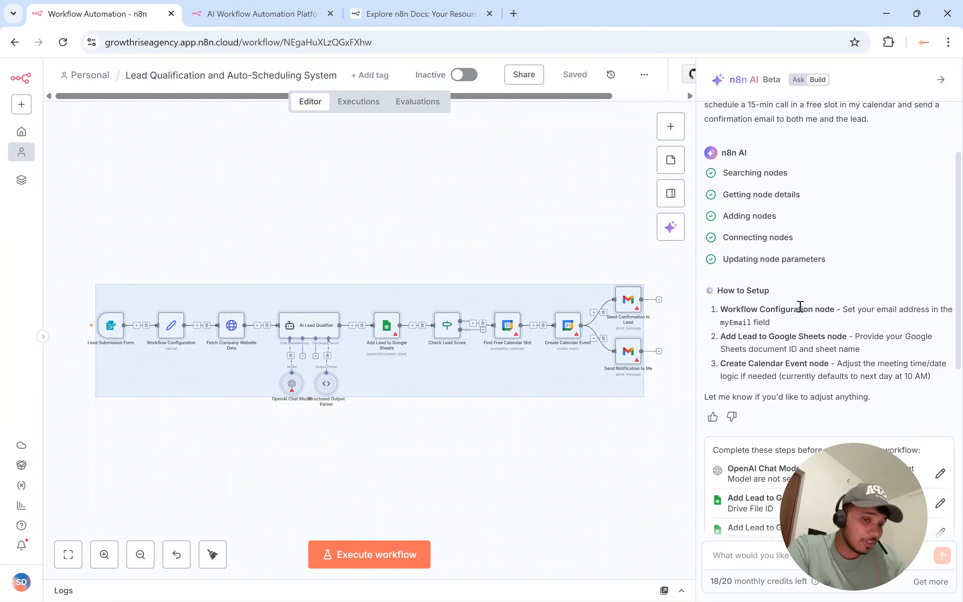
# - Review the checklist of credentials and parameters required before execution, and look over the workflow's nodes again
pyautogui.scroll(-2, 799, 306)
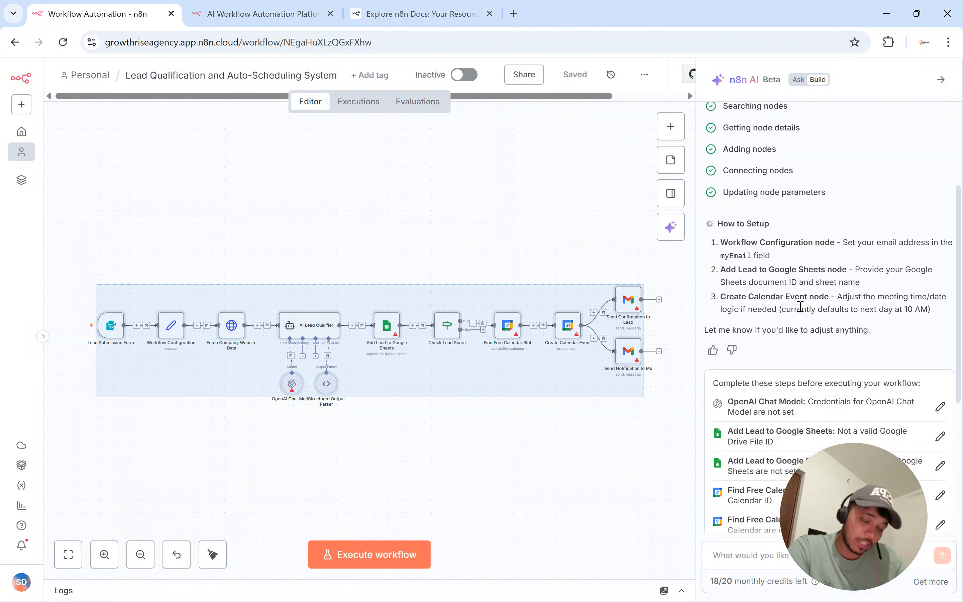
pyautogui.scroll(-8, 799, 306)
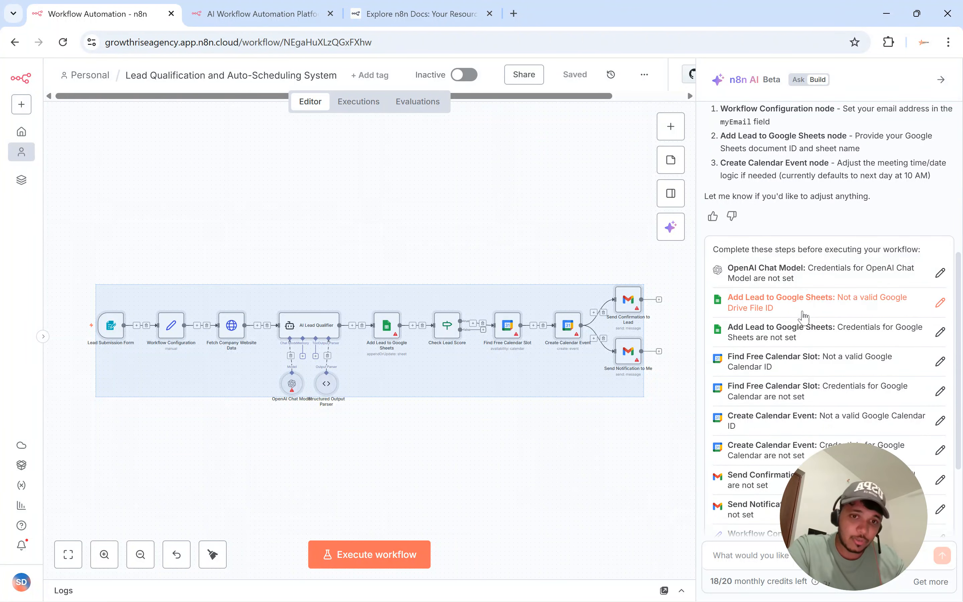
pyautogui.scroll(2, 793, 341)
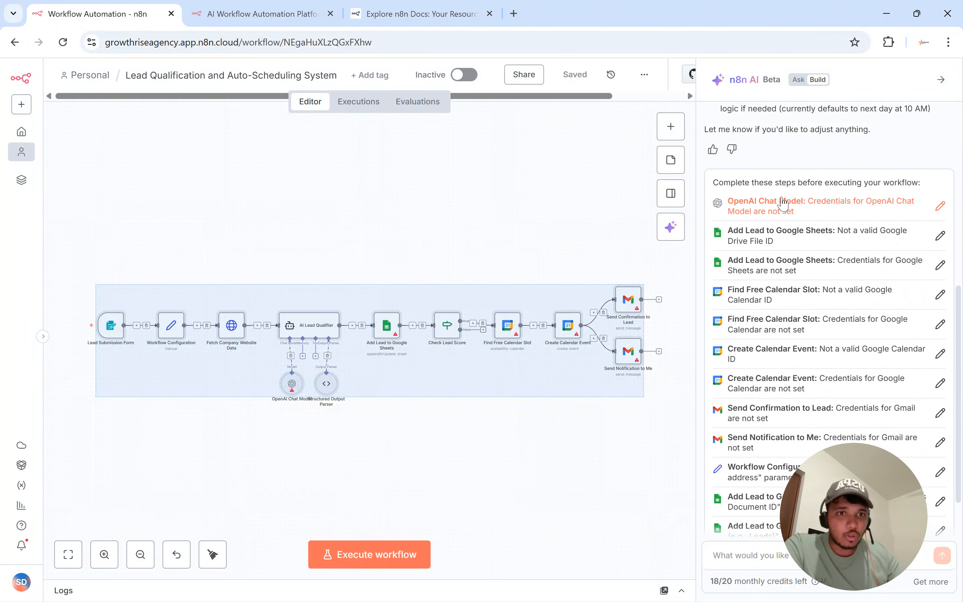
pyautogui.moveTo(724, 182); pyautogui.dragTo(888, 182)
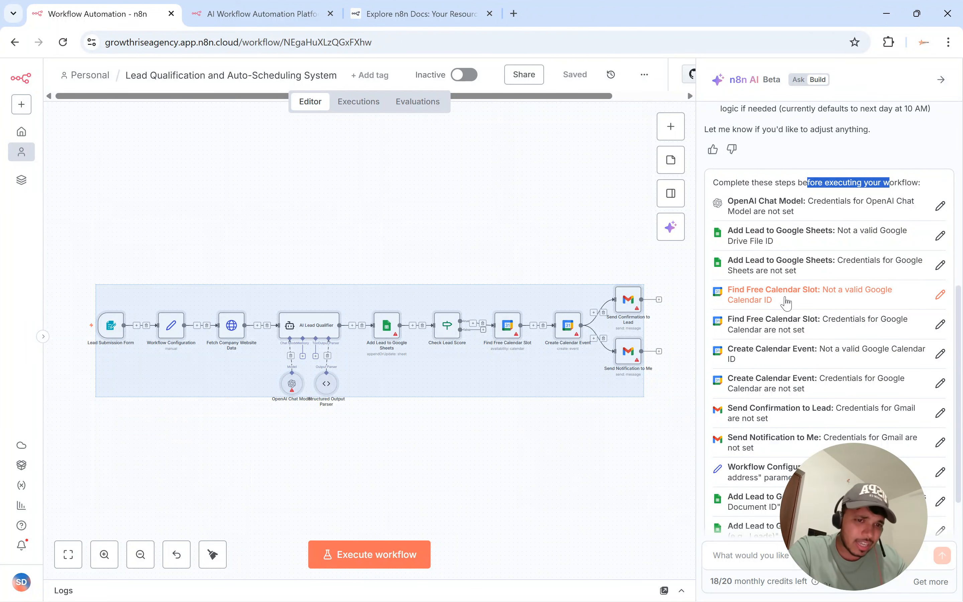
pyautogui.scroll(-2, 789, 297)
pyautogui.click(641, 440)
pyautogui.click(414, 454)
pyautogui.moveTo(75, 242); pyautogui.dragTo(680, 458)
pyautogui.click(679, 461)
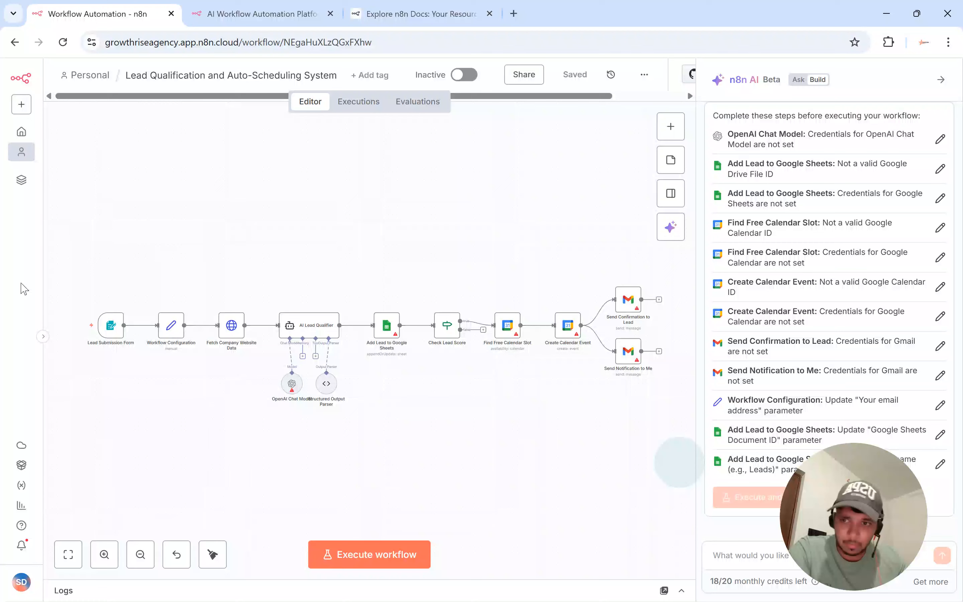
# - Open the Lead Submission Form node and review its form title, description and form elements
pyautogui.doubleClick(111, 337)
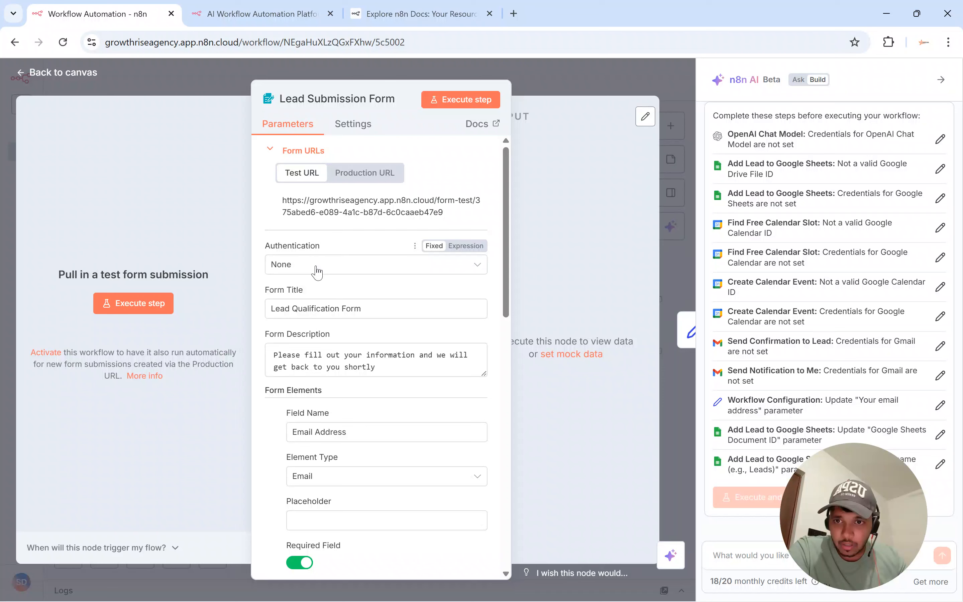
pyautogui.moveTo(365, 307); pyautogui.dragTo(271, 311)
pyautogui.moveTo(274, 347); pyautogui.dragTo(332, 365)
pyautogui.click(379, 370)
pyautogui.scroll(-3, 339, 368)
pyautogui.scroll(-2, 339, 372)
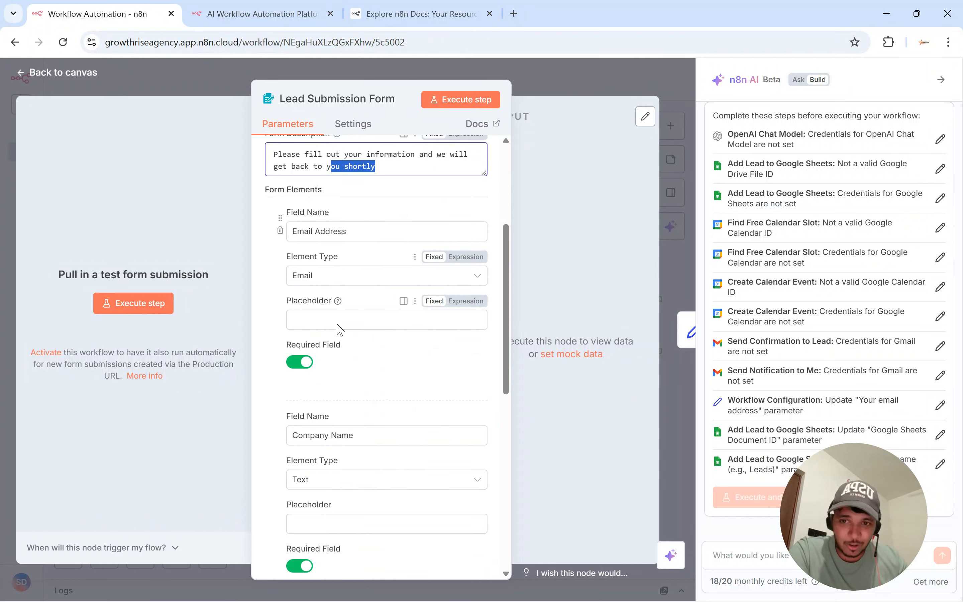
pyautogui.scroll(-2, 350, 343)
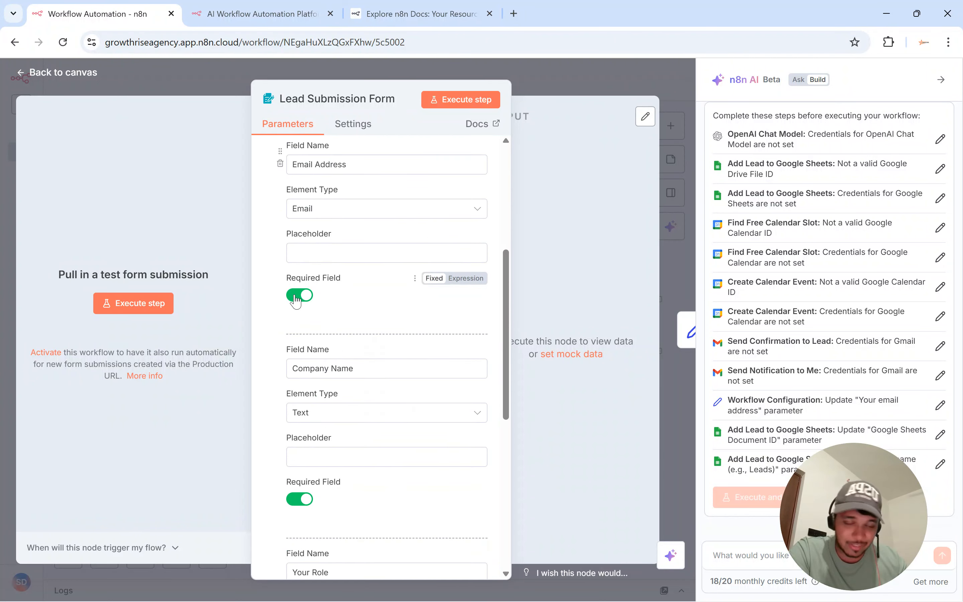
pyautogui.scroll(-4, 294, 300)
pyautogui.scroll(-7, 370, 414)
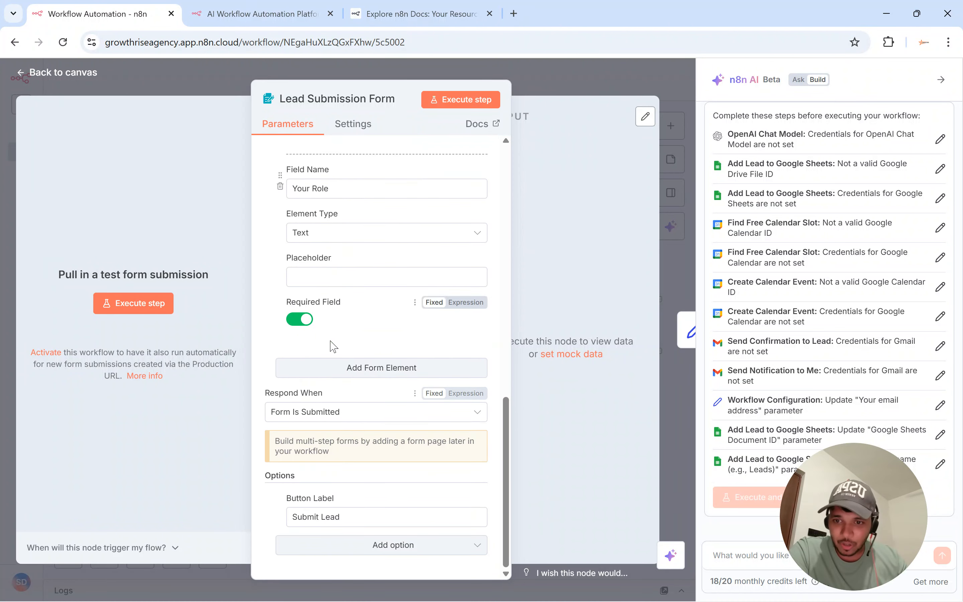
# - Check the lead form's Respond When setting and submit button label, and return to the canvas
pyautogui.click(345, 412)
pyautogui.click(354, 394)
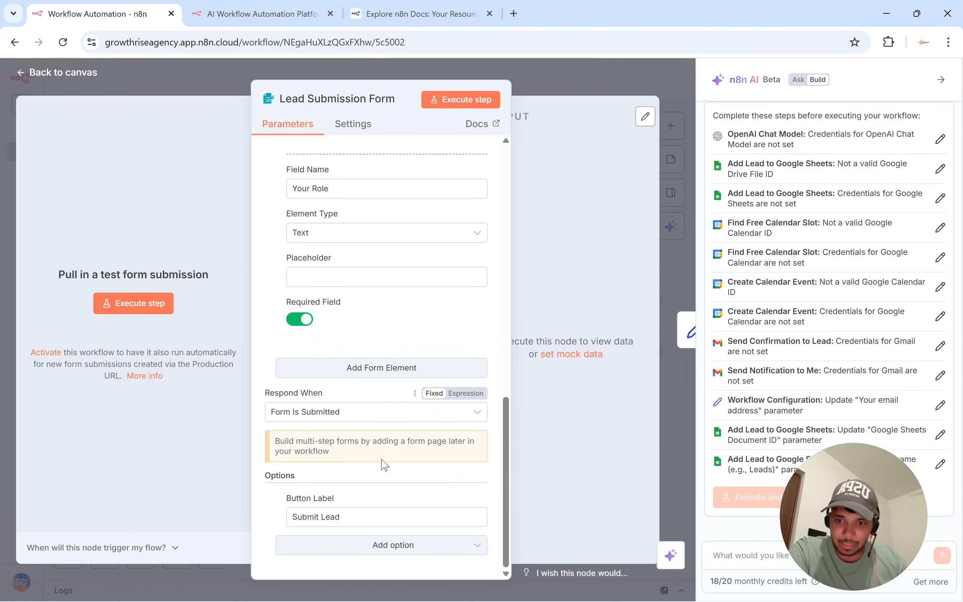
pyautogui.moveTo(350, 516); pyautogui.dragTo(292, 516)
pyautogui.click(296, 516)
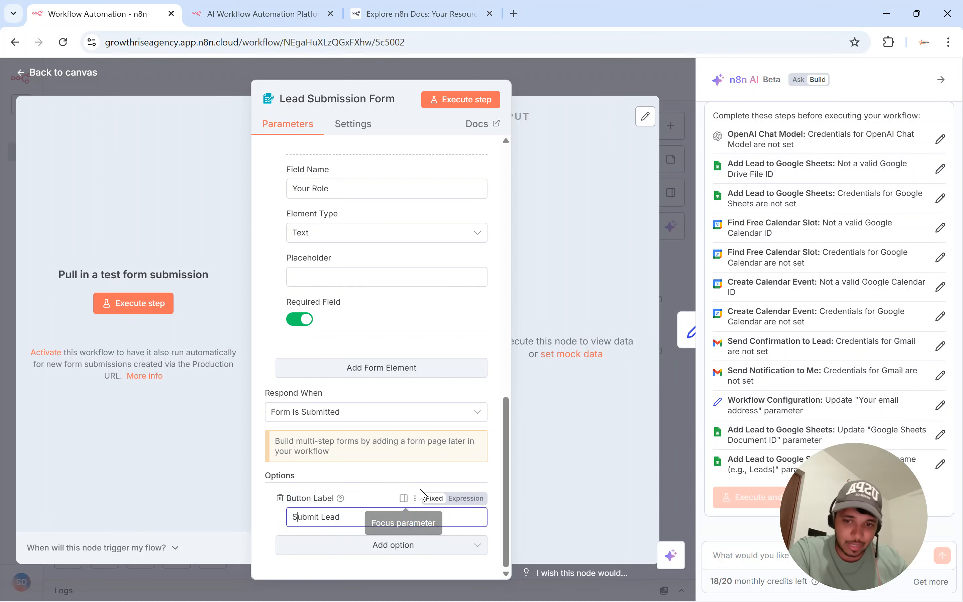
pyautogui.click(540, 74)
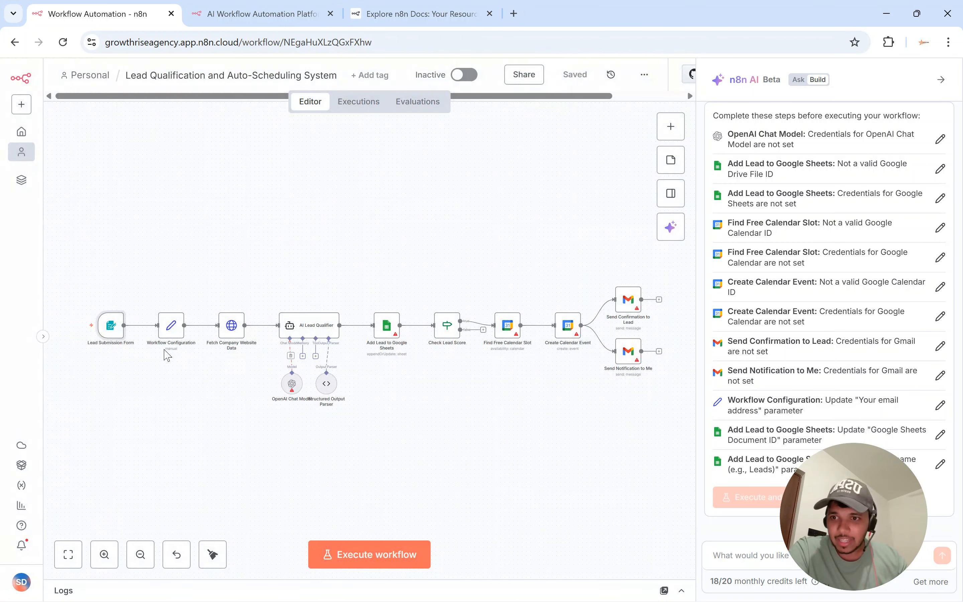
# - Review the Workflow Configuration node's leadScoreThreshold, meetingDuration and myEmail fields, including the email address placeholder, and close the node
pyautogui.doubleClick(165, 328)
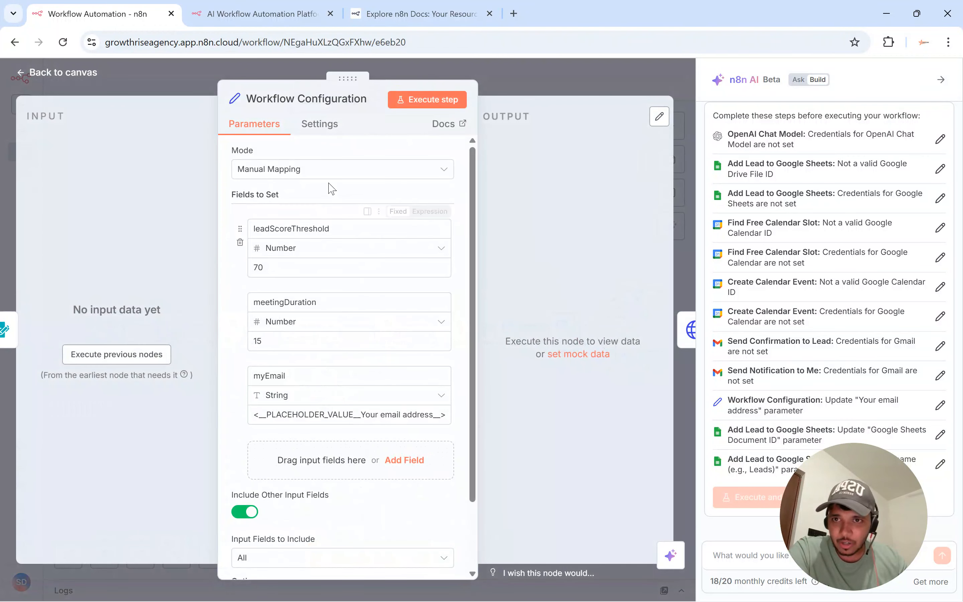
pyautogui.moveTo(258, 228); pyautogui.dragTo(340, 228)
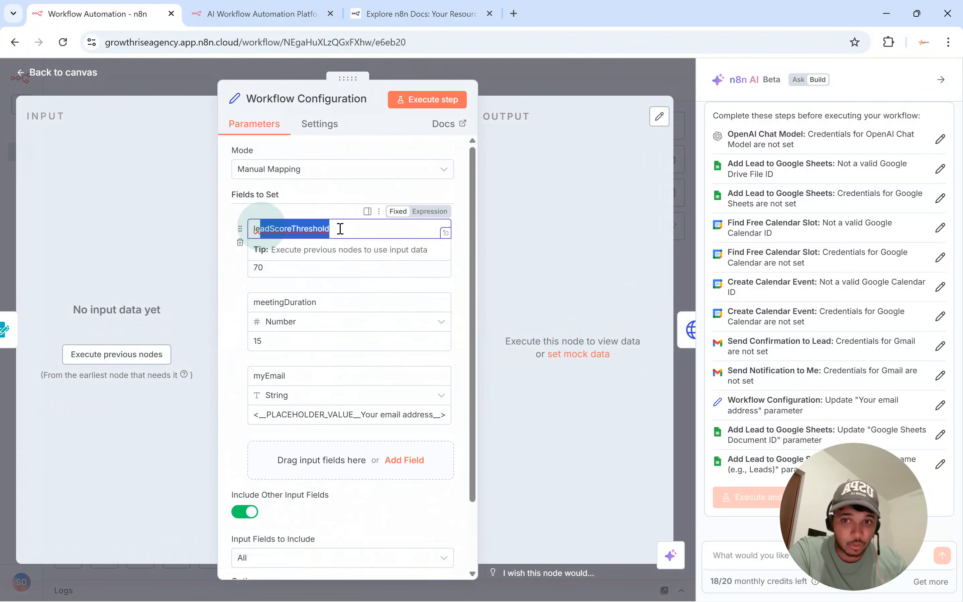
pyautogui.moveTo(259, 302); pyautogui.dragTo(332, 303)
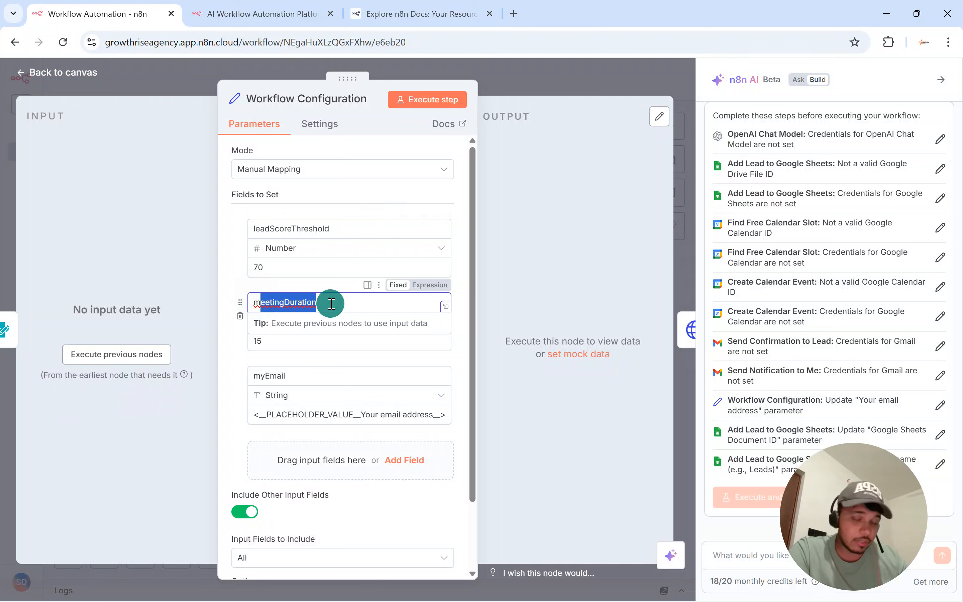
pyautogui.moveTo(286, 376); pyautogui.dragTo(263, 376)
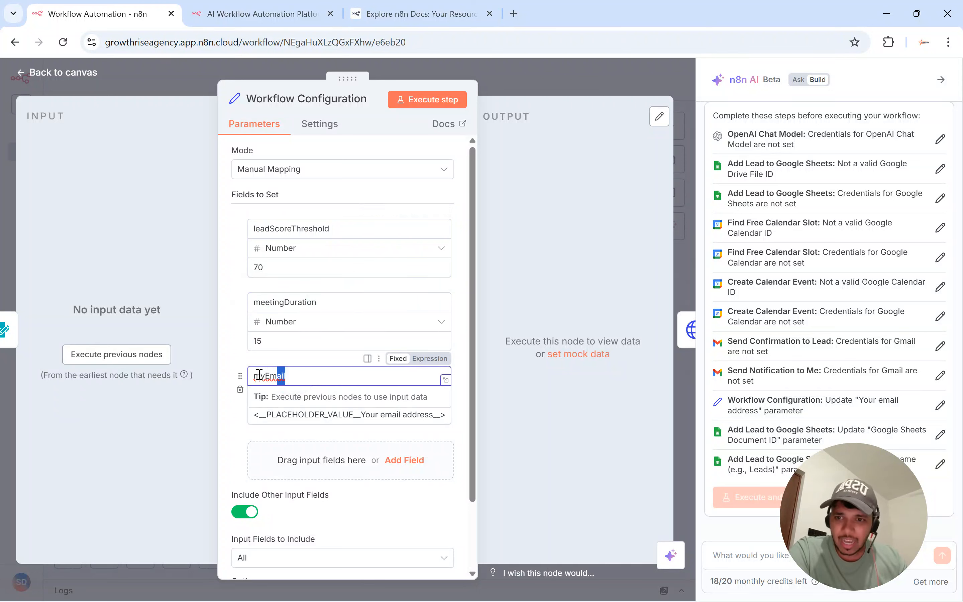
pyautogui.moveTo(266, 414); pyautogui.dragTo(388, 416)
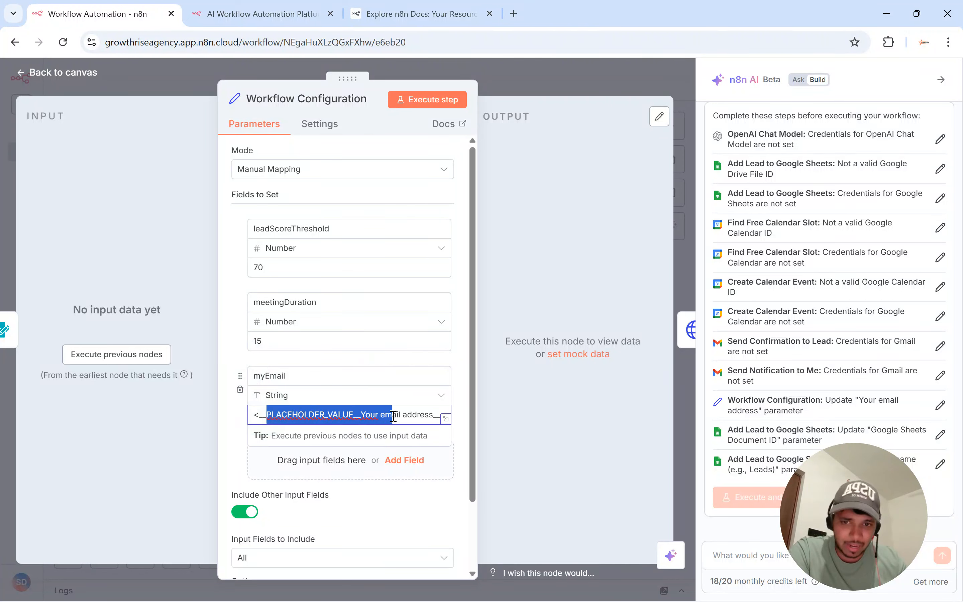
pyautogui.click(411, 416)
pyautogui.click(346, 415)
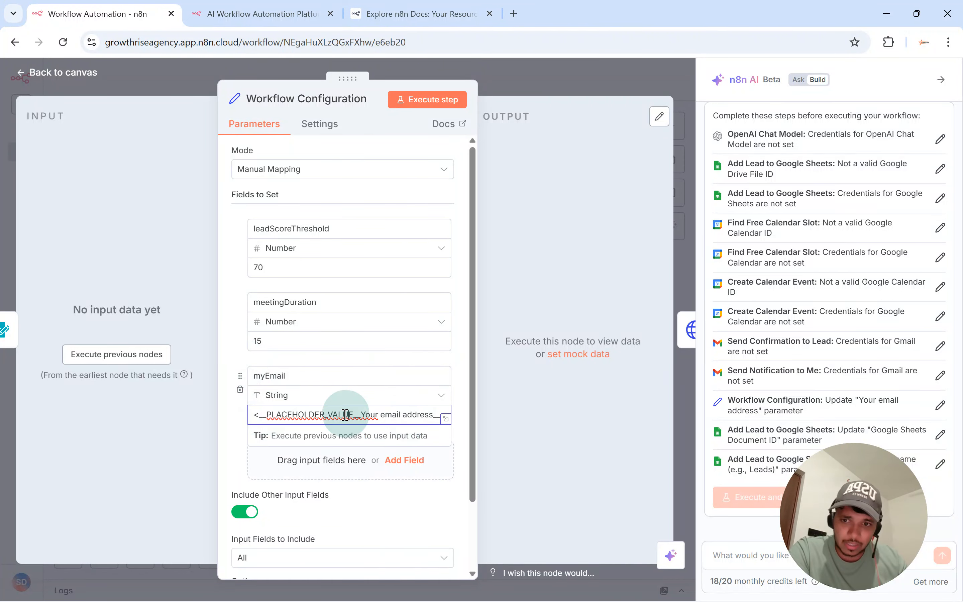
pyautogui.doubleClick(302, 416)
pyautogui.click(302, 415)
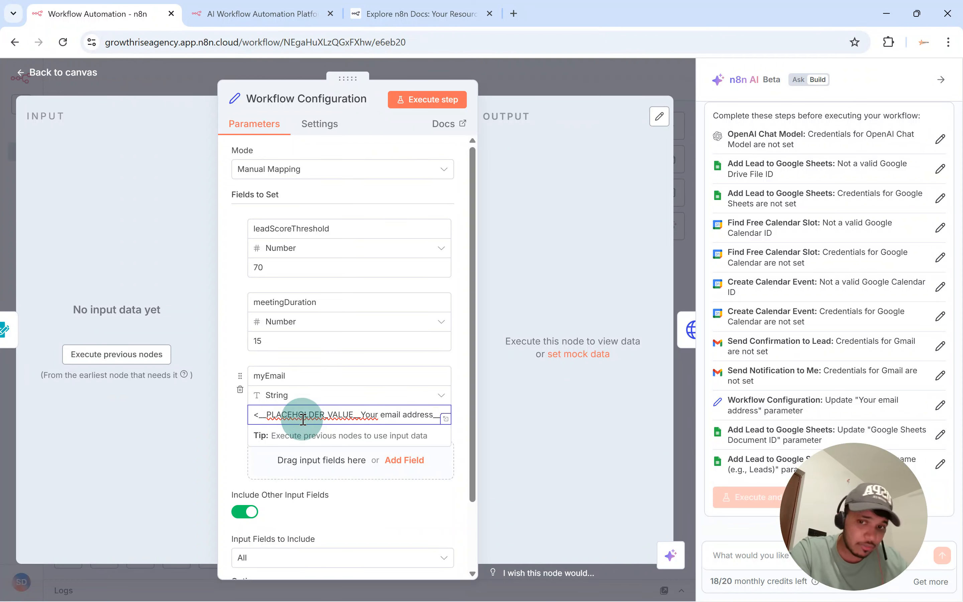
pyautogui.doubleClick(302, 416)
pyautogui.click(303, 416)
pyautogui.click(515, 76)
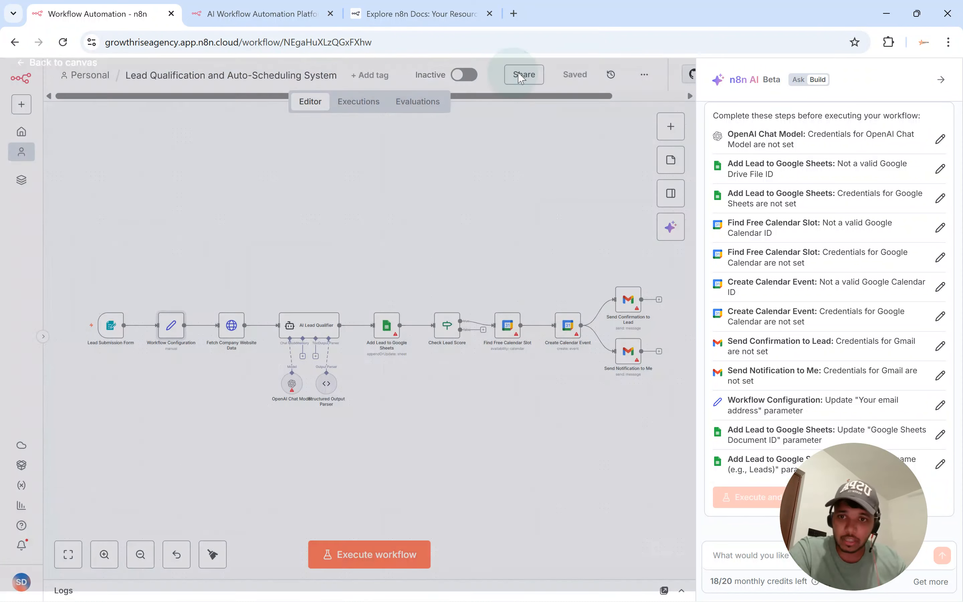
# - Examine the Fetch Company Website Data node's request method, URL expression, response options and timeout, and close it
pyautogui.doubleClick(235, 328)
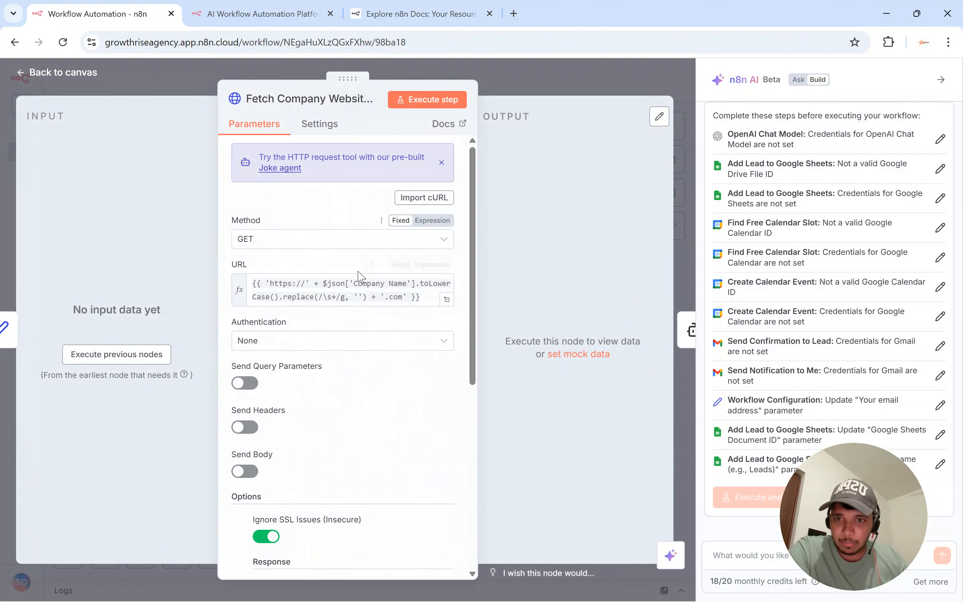
pyautogui.click(373, 300)
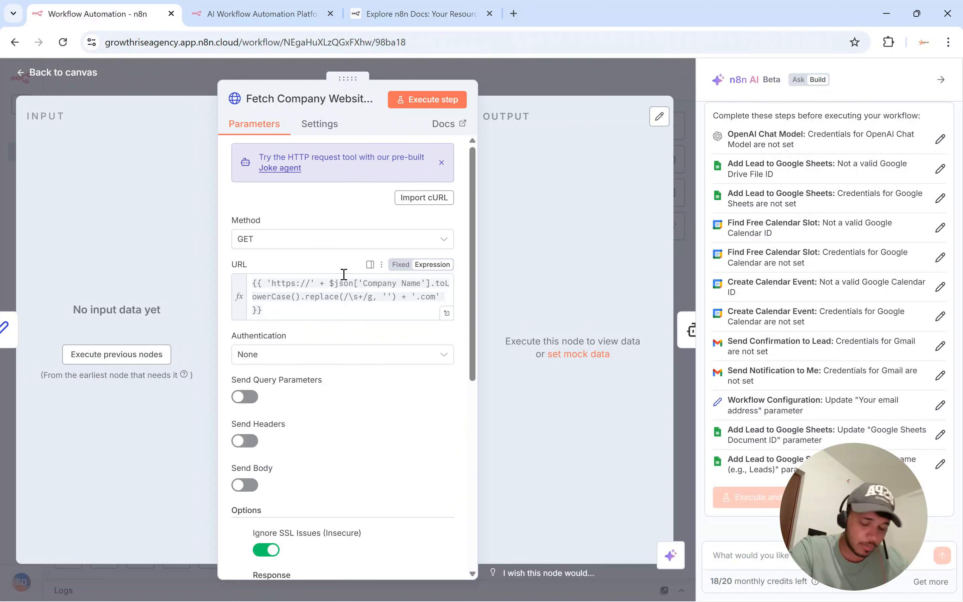
pyautogui.scroll(-5, 360, 368)
pyautogui.scroll(5, 306, 280)
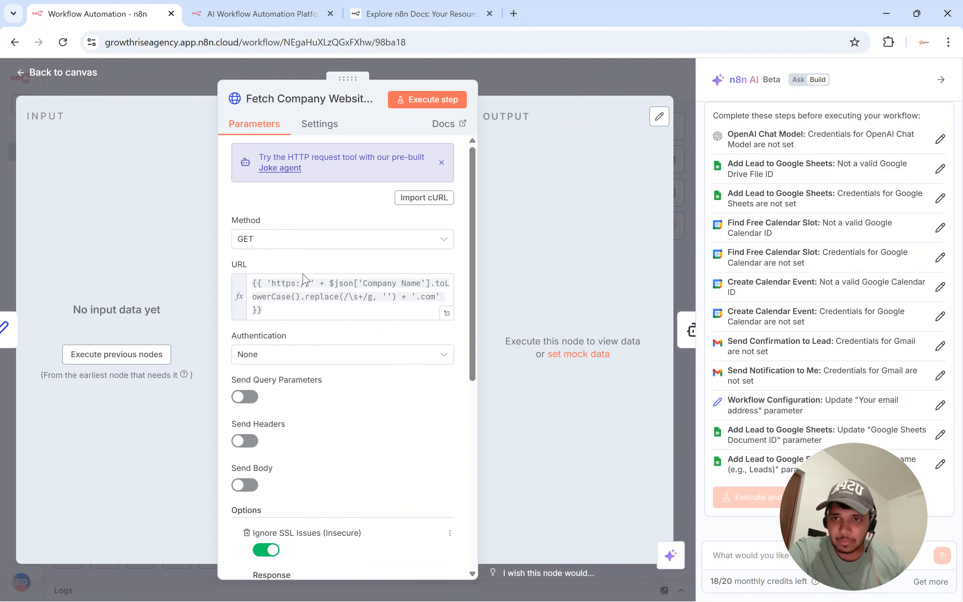
pyautogui.scroll(-3, 312, 278)
pyautogui.scroll(-1, 337, 301)
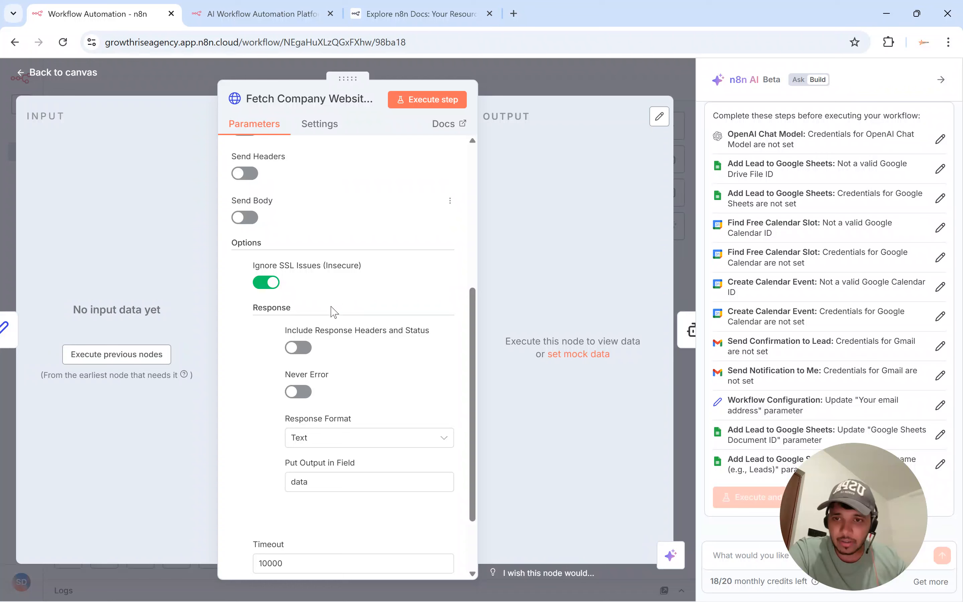
pyautogui.scroll(-2, 288, 343)
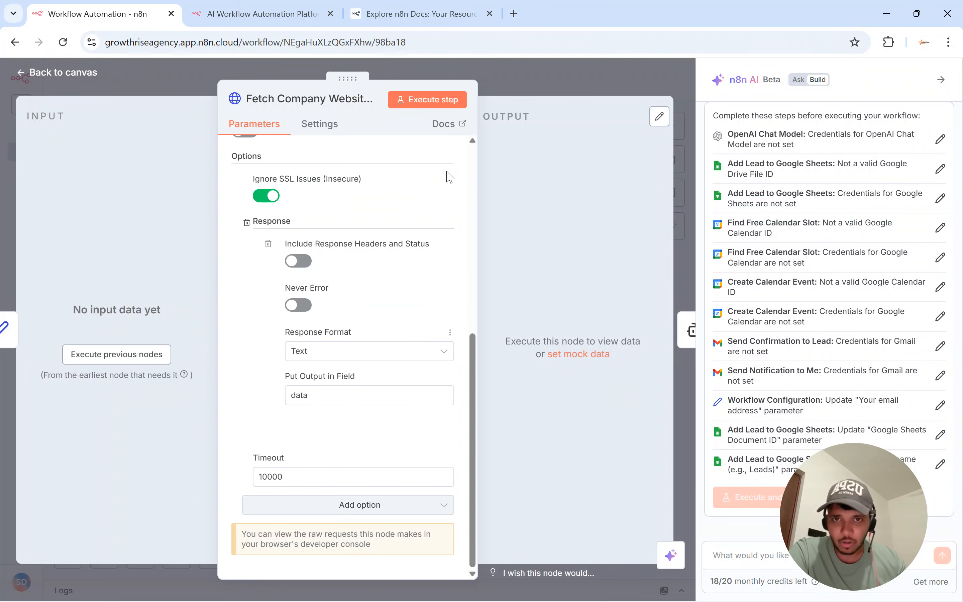
pyautogui.click(533, 82)
# - Open the AI Lead Qualifier's user message prompt in the full expression editor and read its opening instructions
pyautogui.click(312, 325)
pyautogui.doubleClick(312, 325)
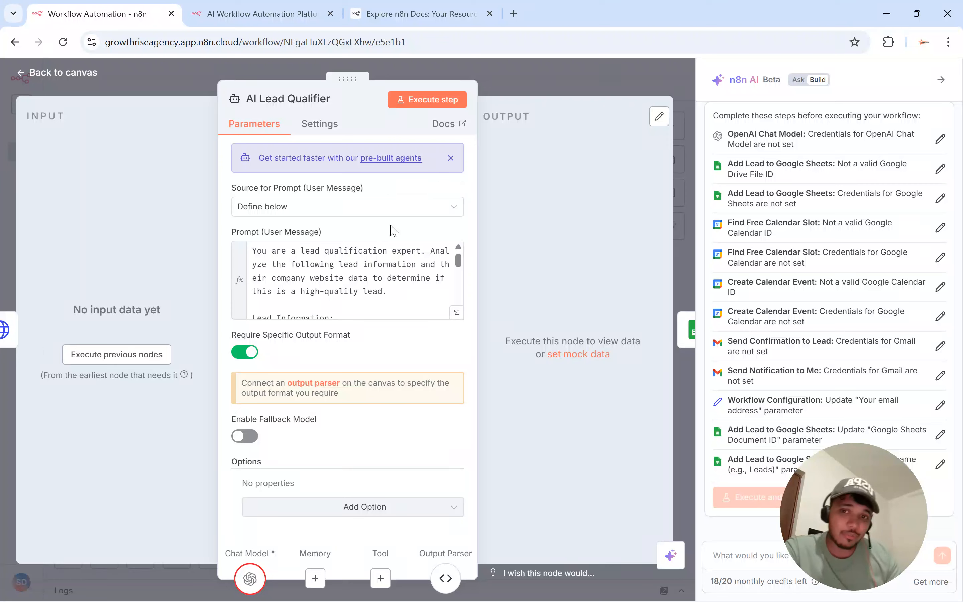
pyautogui.click(427, 291)
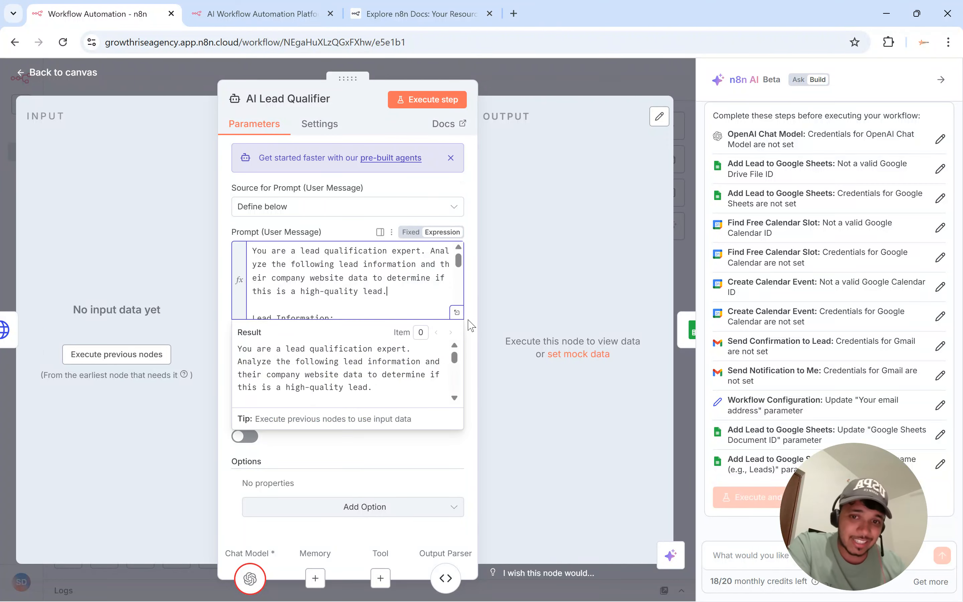
pyautogui.click(456, 313)
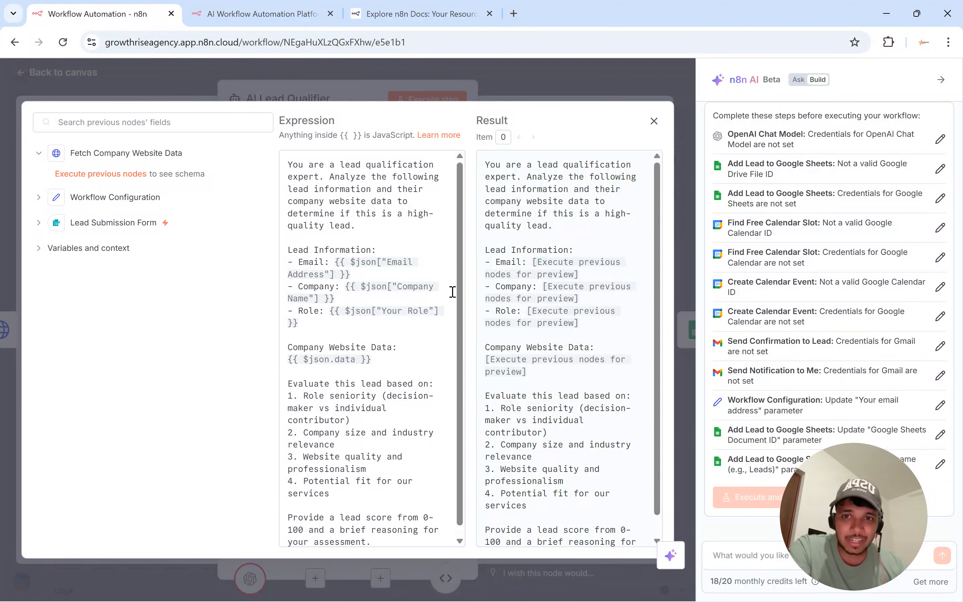
pyautogui.click(414, 242)
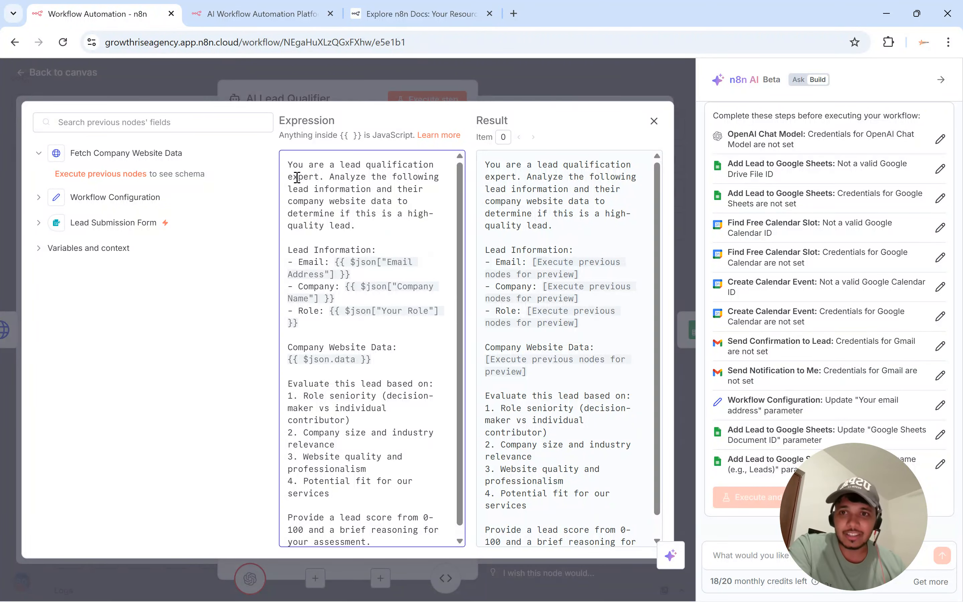
pyautogui.moveTo(291, 161); pyautogui.dragTo(362, 222)
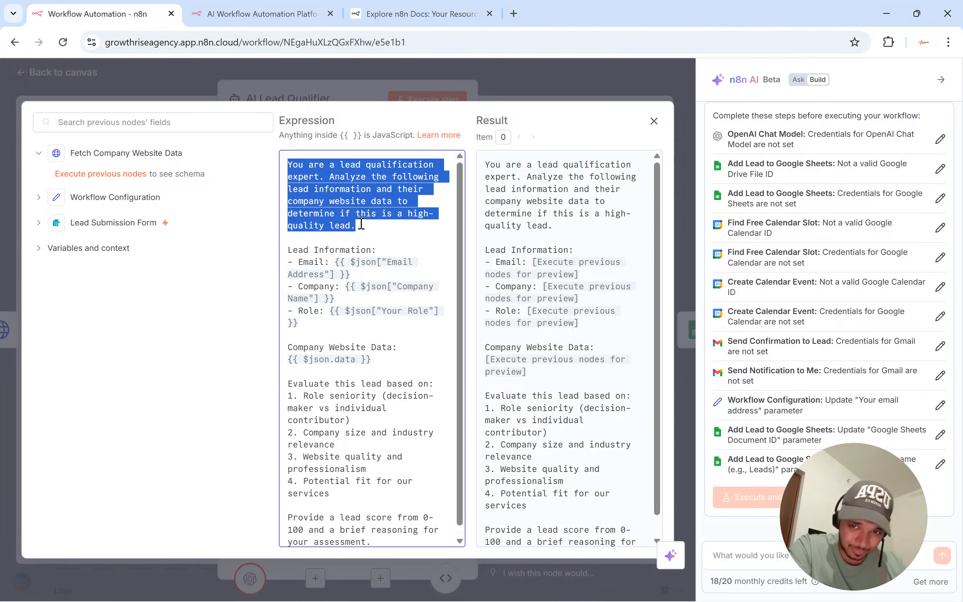
pyautogui.click(360, 225)
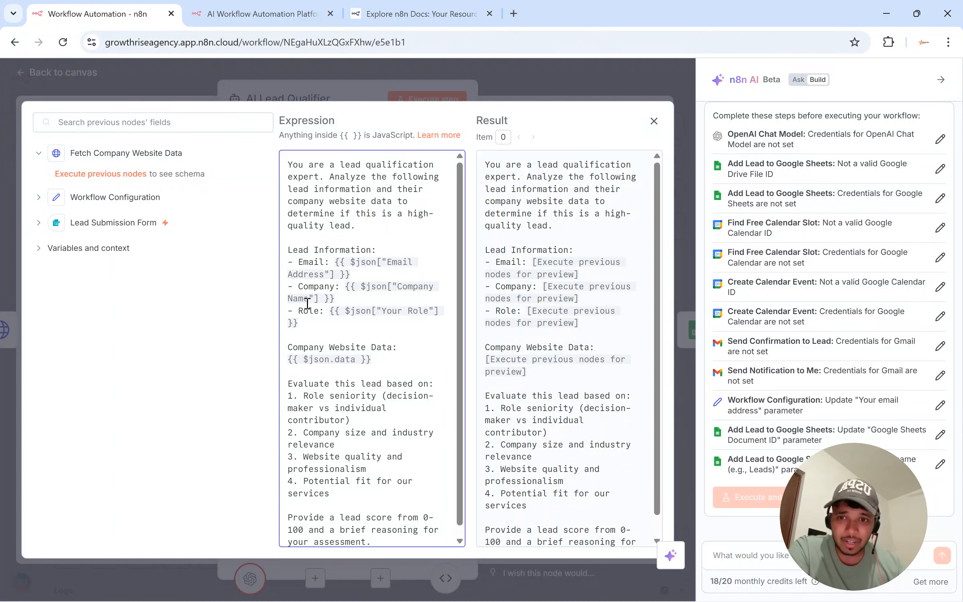
# - Read the qualifier prompt's lead information variables and evaluation criteria, and return to the canvas
pyautogui.moveTo(295, 236); pyautogui.dragTo(374, 323)
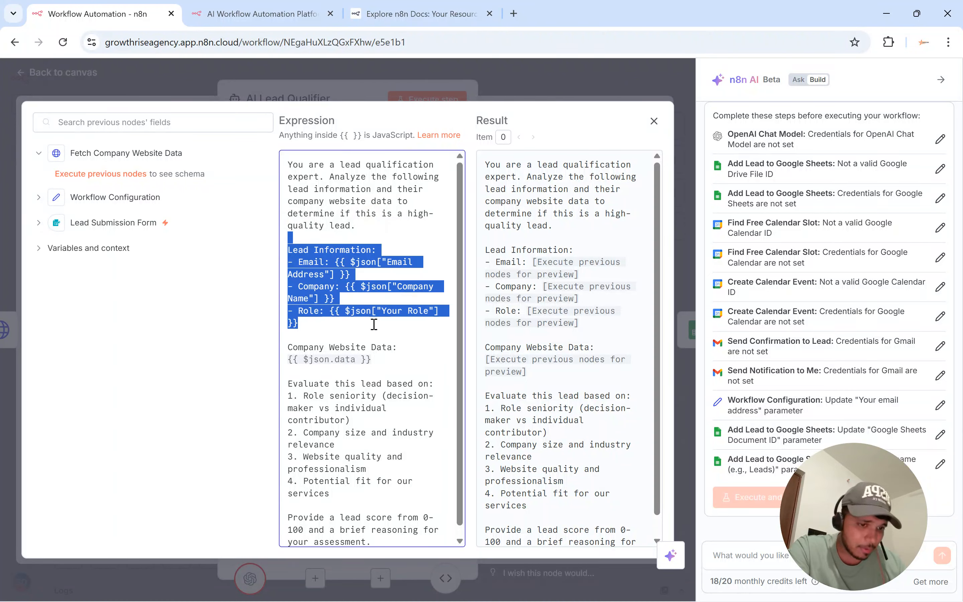
pyautogui.click(374, 323)
pyautogui.scroll(-1, 338, 368)
pyautogui.moveTo(287, 369); pyautogui.dragTo(387, 424)
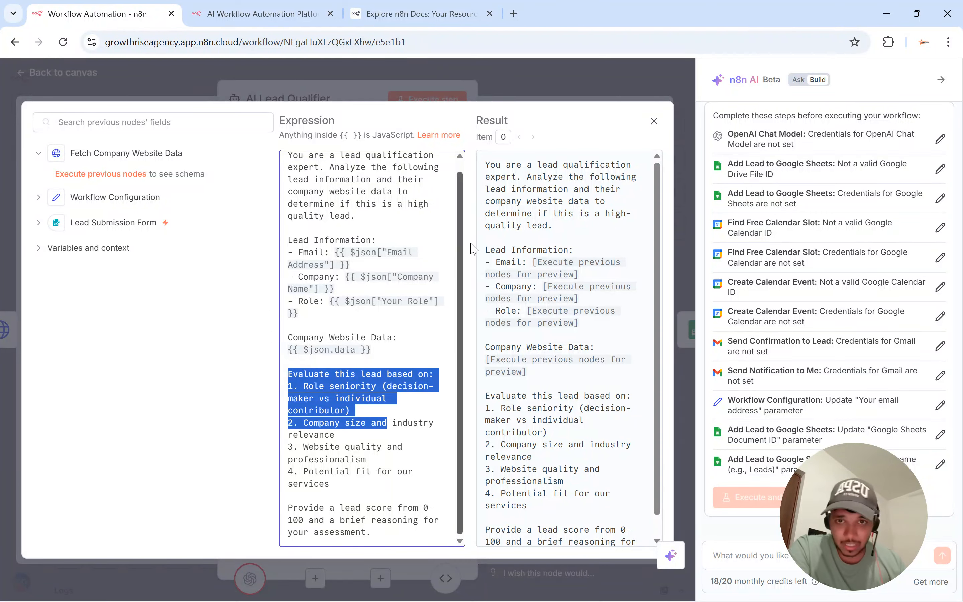
pyautogui.click(559, 77)
pyautogui.scroll(-5, 390, 274)
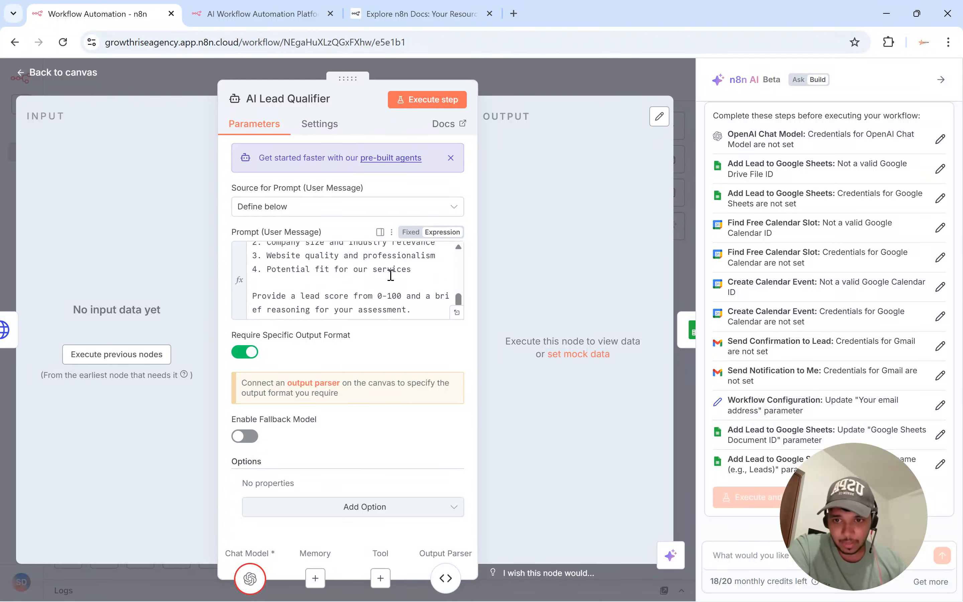
pyautogui.click(520, 76)
# - Inspect the OpenAI Chat Model node's credential choices and close the node
pyautogui.doubleClick(291, 386)
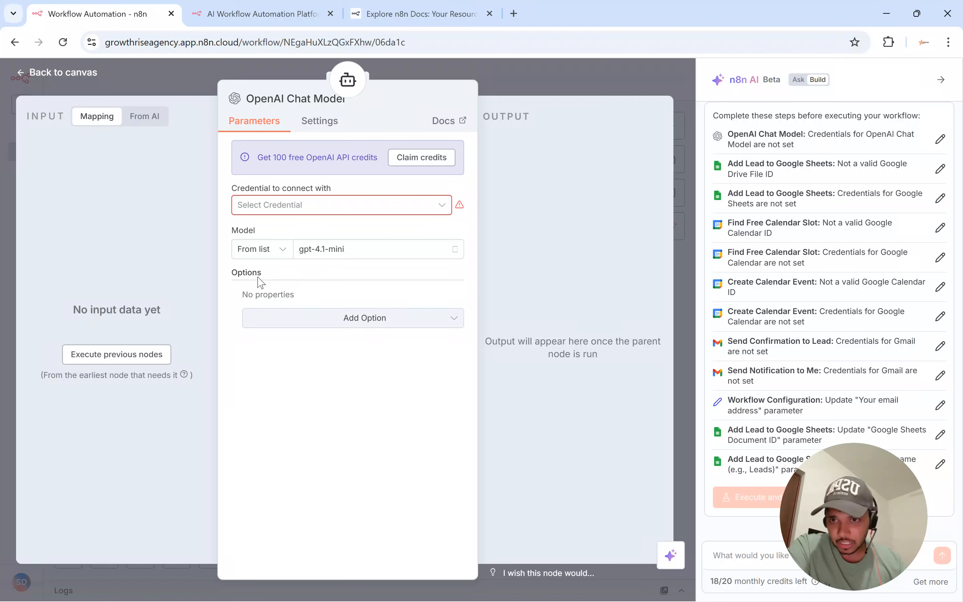
pyautogui.click(307, 205)
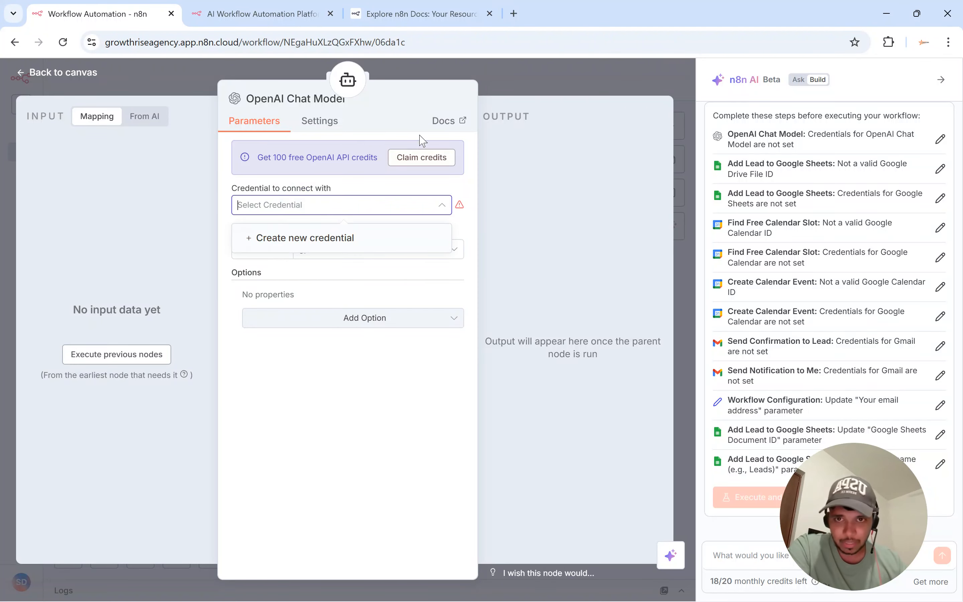
pyautogui.click(505, 71)
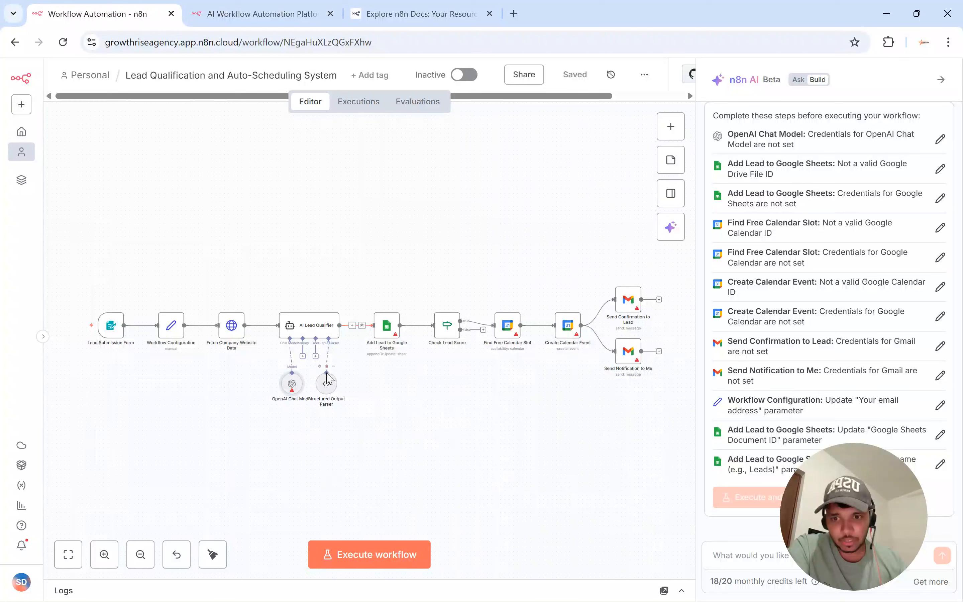
# - Inspect the Add Lead to Google Sheets node's document ID and sheet name placeholders, and close the node
pyautogui.doubleClick(387, 338)
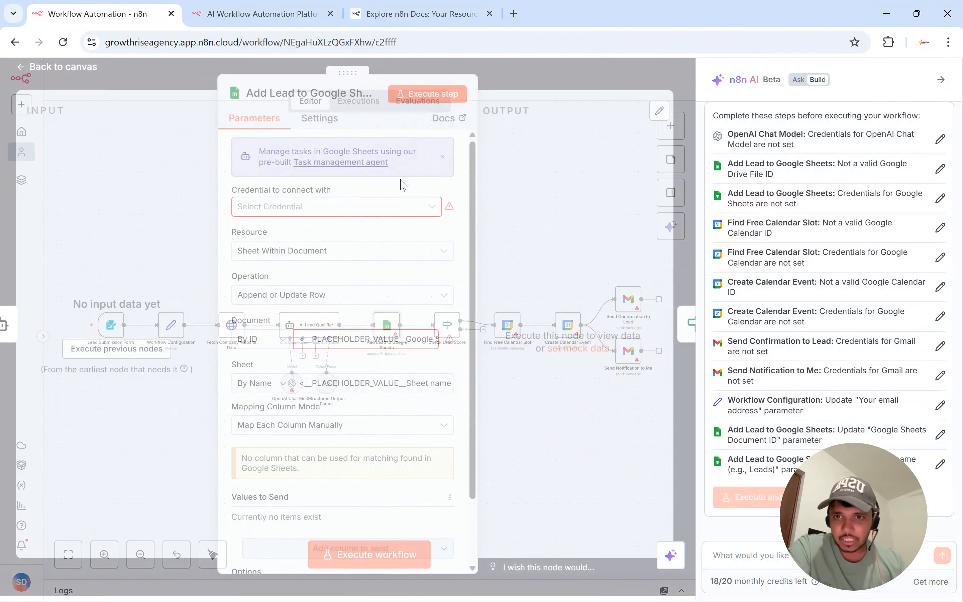
pyautogui.click(264, 345)
pyautogui.click(336, 343)
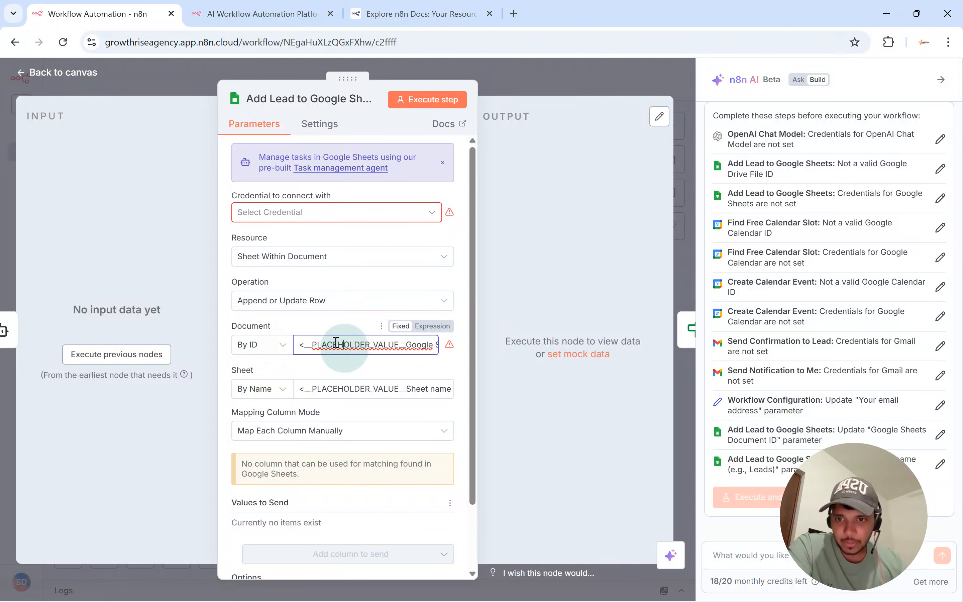
pyautogui.click(517, 89)
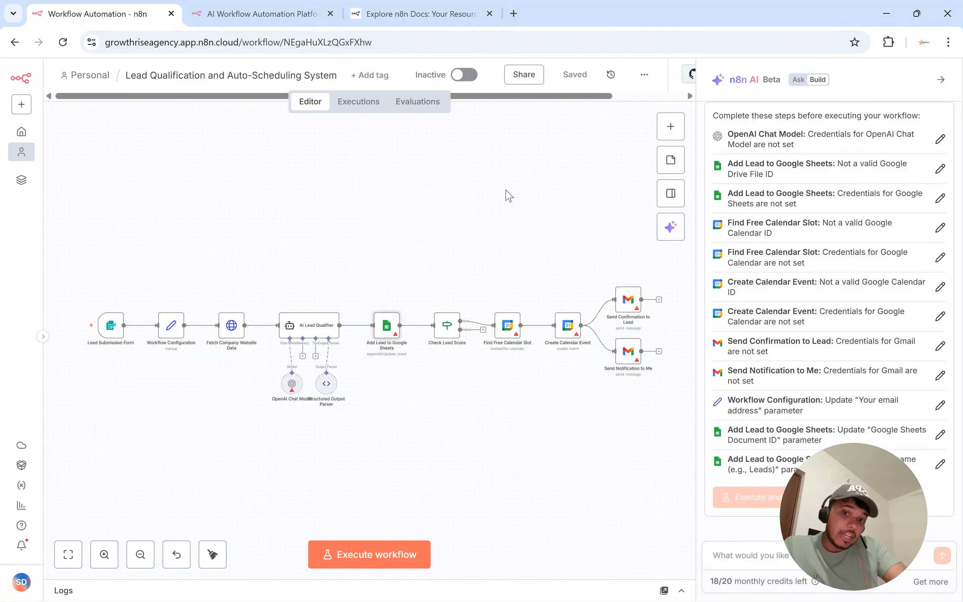
pyautogui.moveTo(678, 434); pyautogui.dragTo(83, 257)
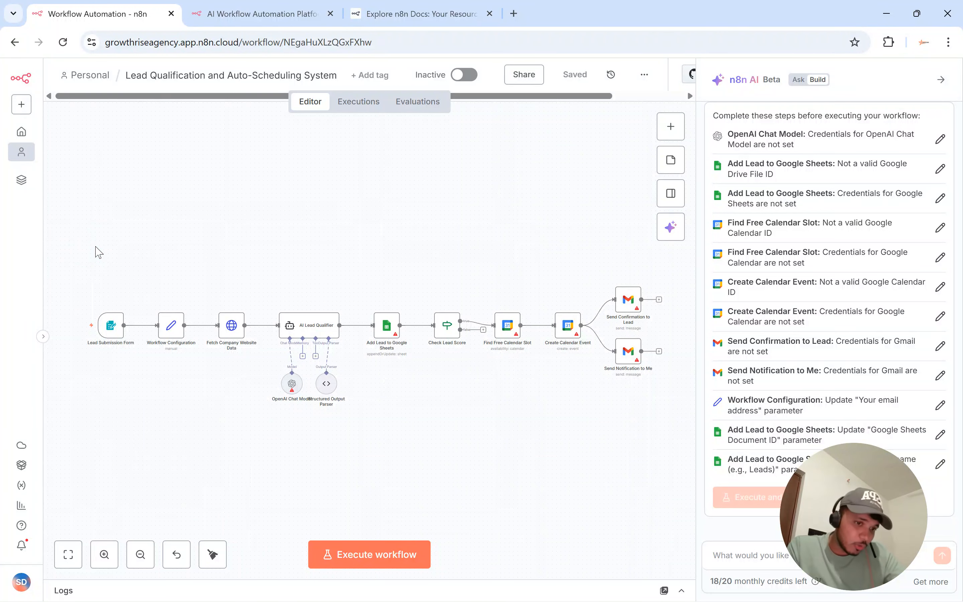
pyautogui.moveTo(80, 259); pyautogui.dragTo(679, 490)
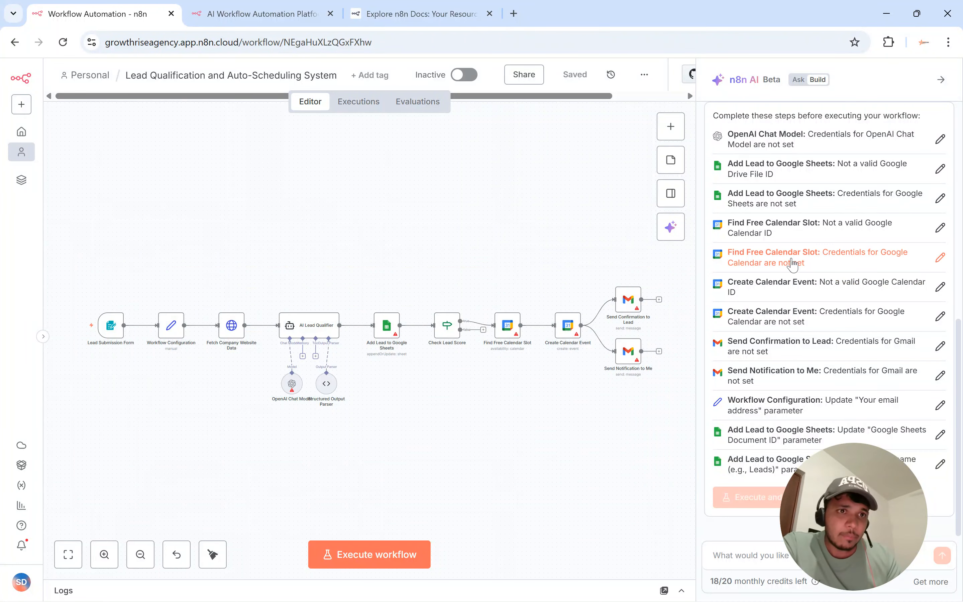
pyautogui.click(943, 79)
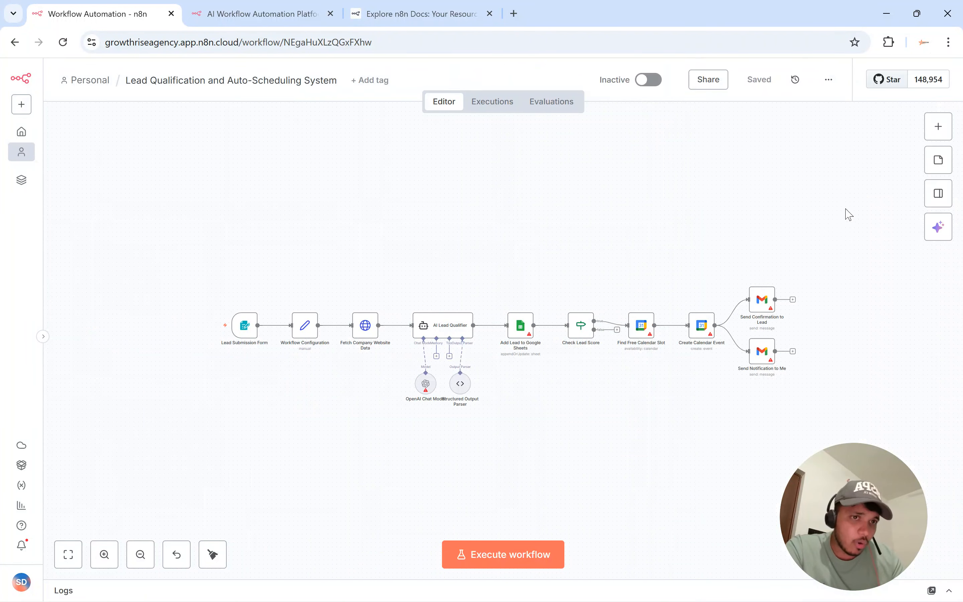
pyautogui.click(938, 227)
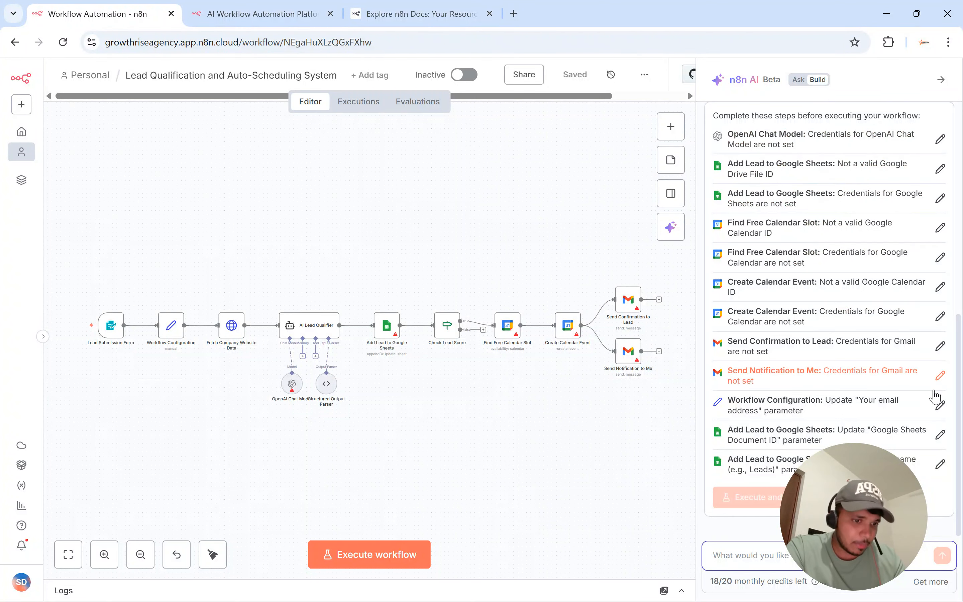
pyautogui.click(942, 80)
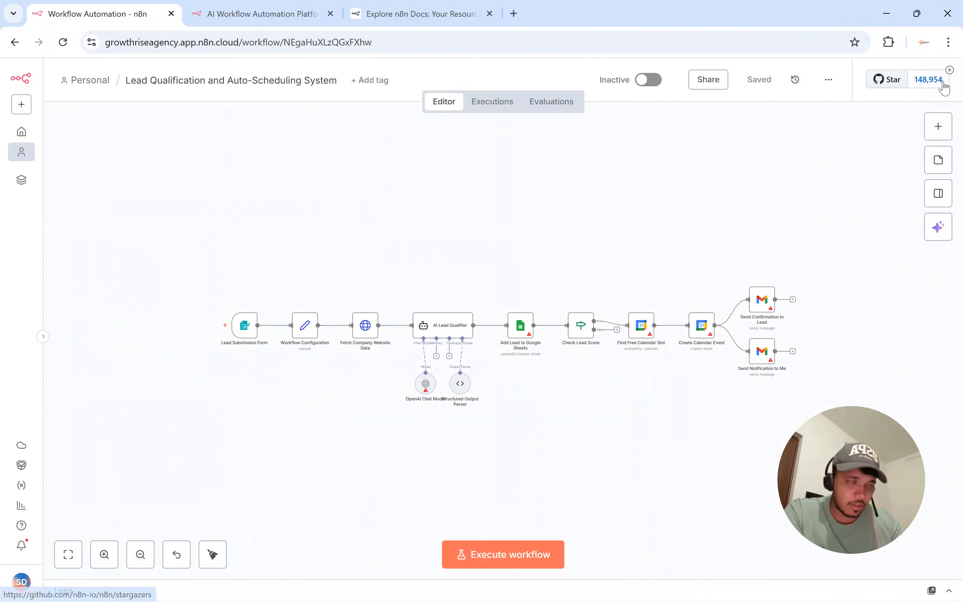
pyautogui.click(938, 227)
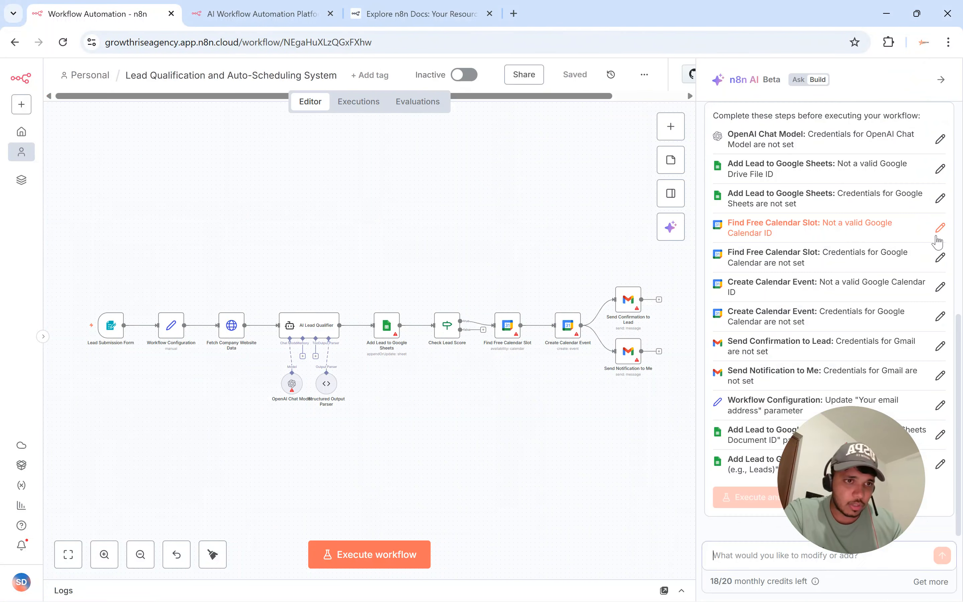
# - Create a new workflow in the Personal project and fill the AI builder prompt with the "RAG knowledge assistant" example
pyautogui.click(30, 109)
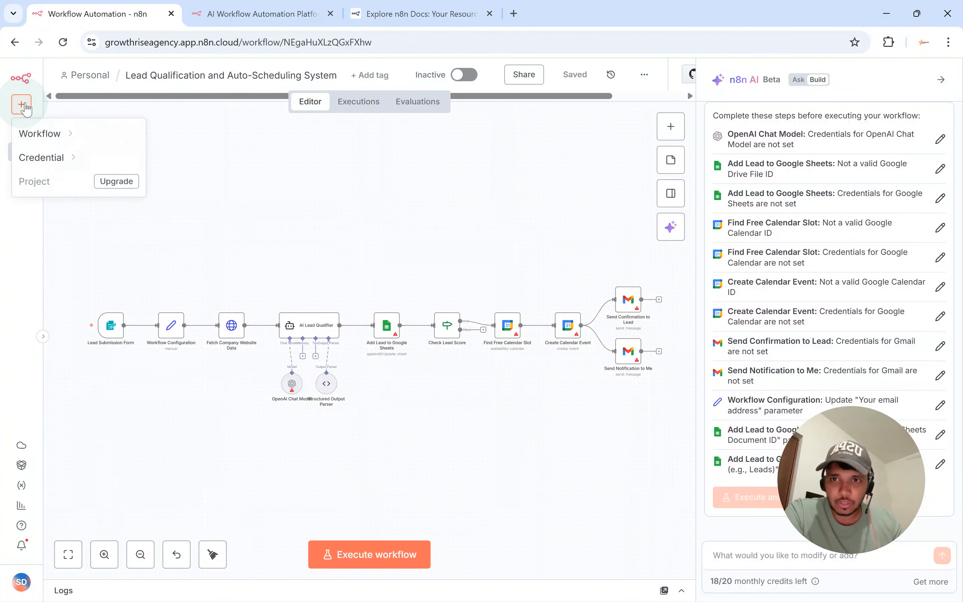
pyautogui.moveTo(65, 134)
pyautogui.click(182, 161)
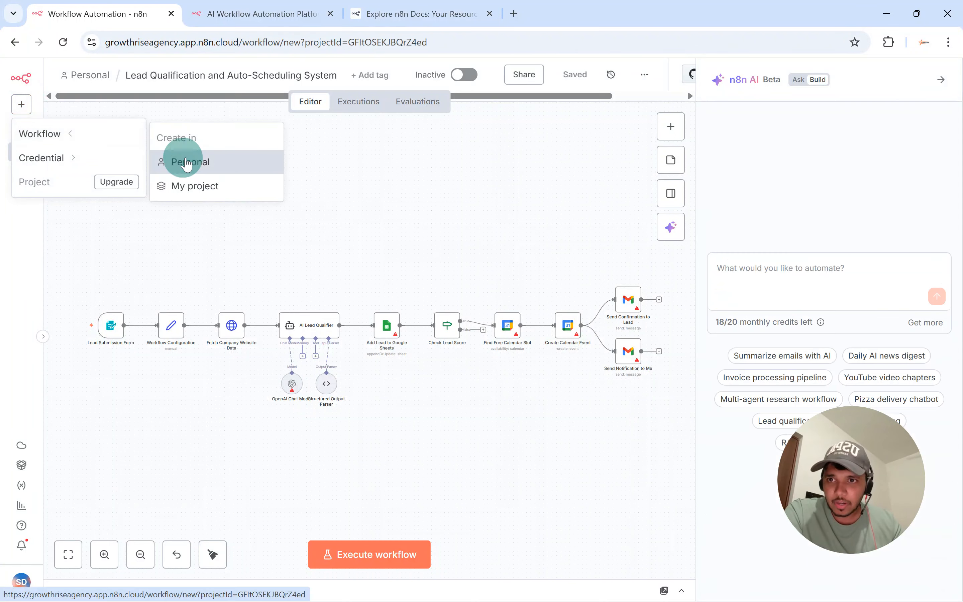
pyautogui.moveTo(900, 516); pyautogui.dragTo(531, 303)
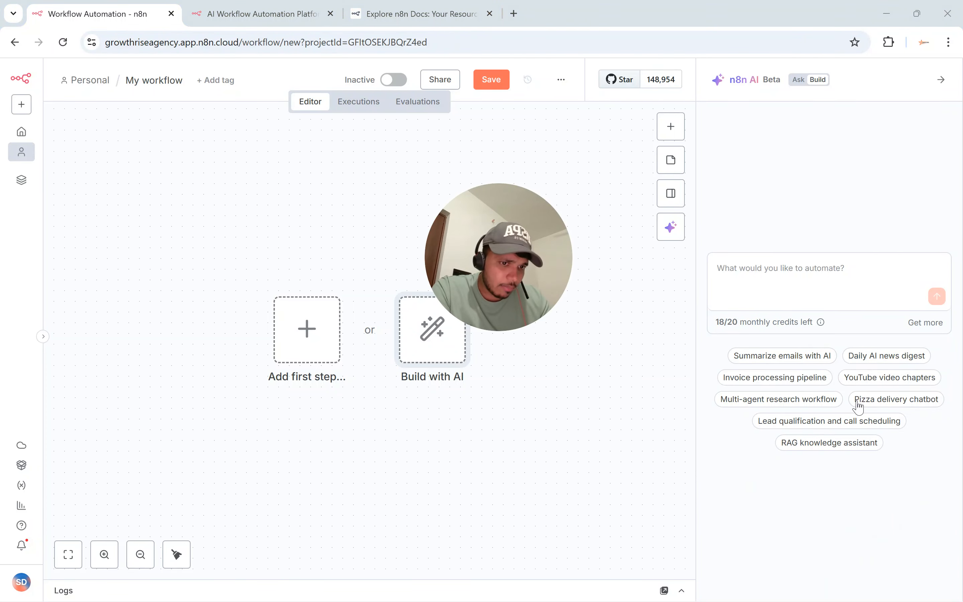
pyautogui.click(842, 446)
pyautogui.moveTo(498, 255); pyautogui.dragTo(804, 463)
# - Read the RAG prompt's instructions on accepted file types and document chunking
pyautogui.click(820, 259)
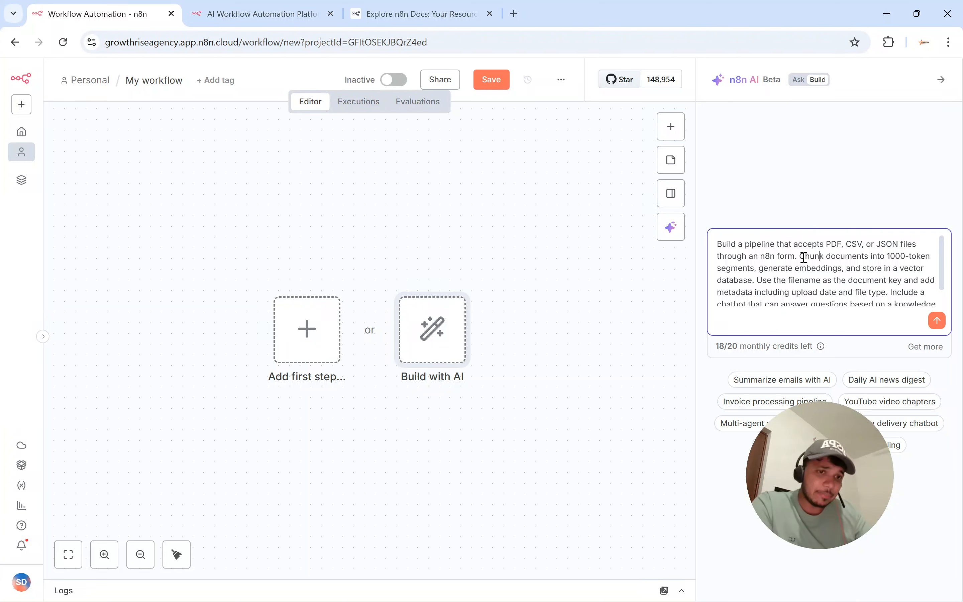
pyautogui.click(804, 257)
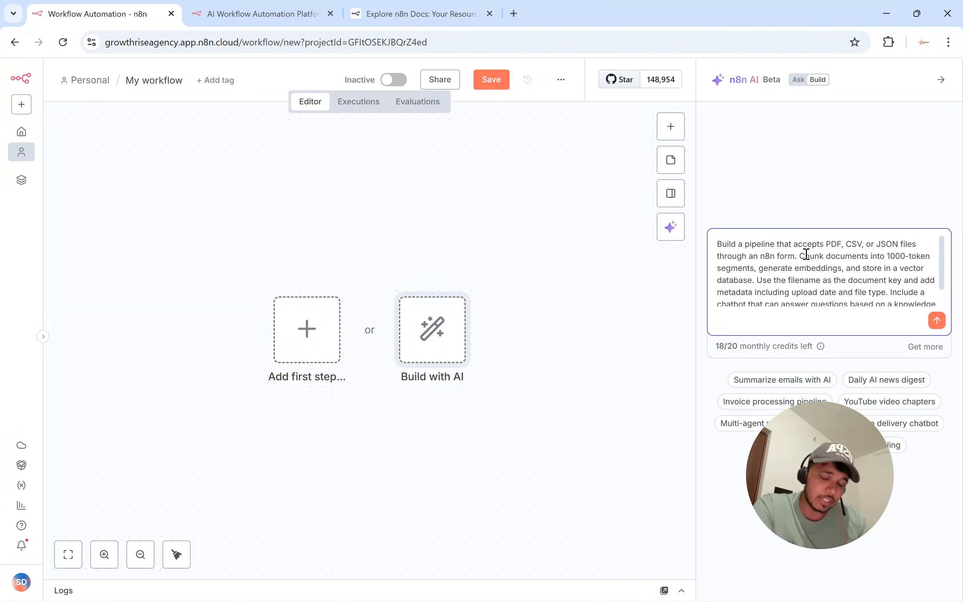
pyautogui.click(827, 246)
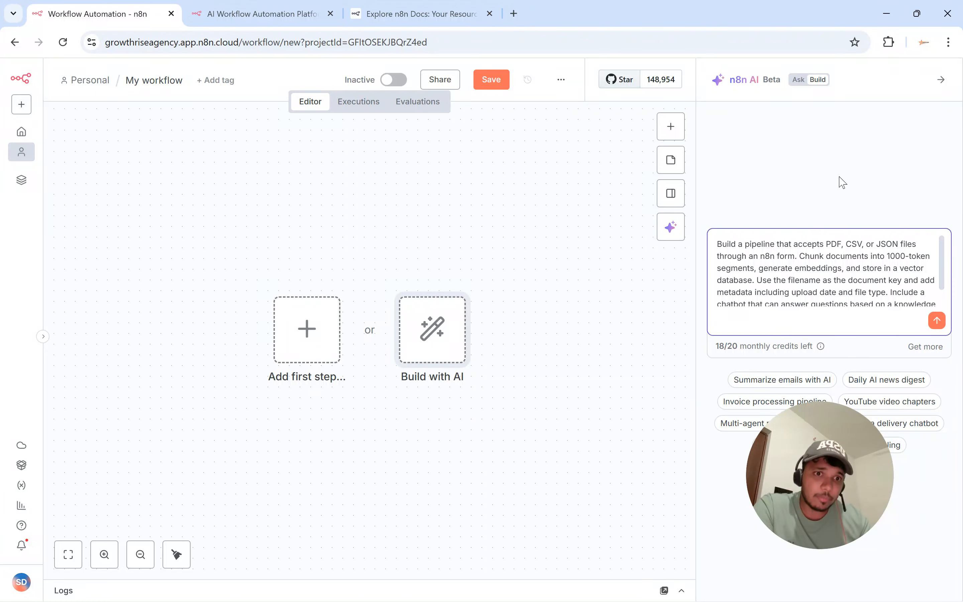
pyautogui.moveTo(730, 245); pyautogui.dragTo(862, 244)
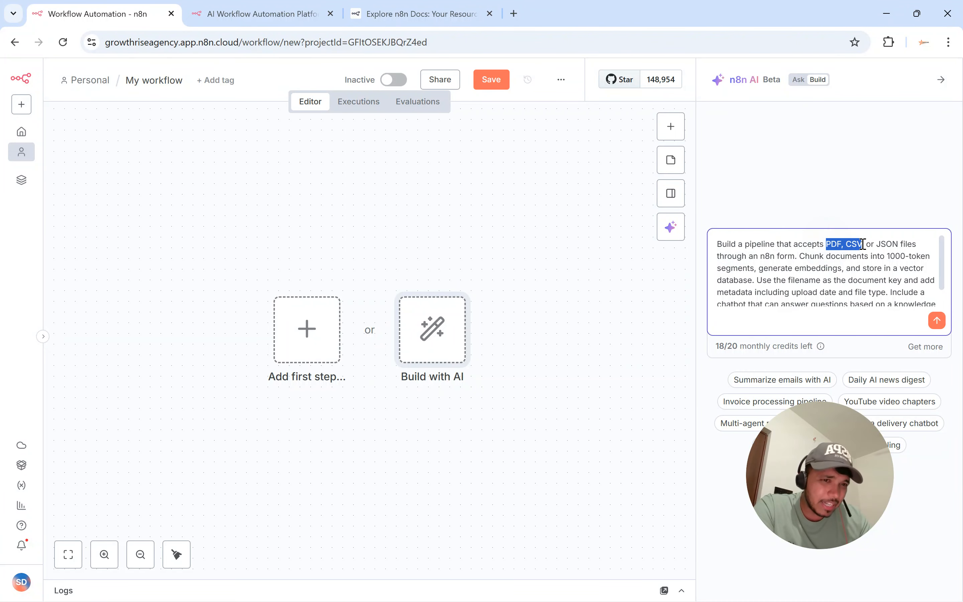
pyautogui.click(907, 243)
pyautogui.moveTo(762, 256); pyautogui.dragTo(869, 255)
pyautogui.click(784, 255)
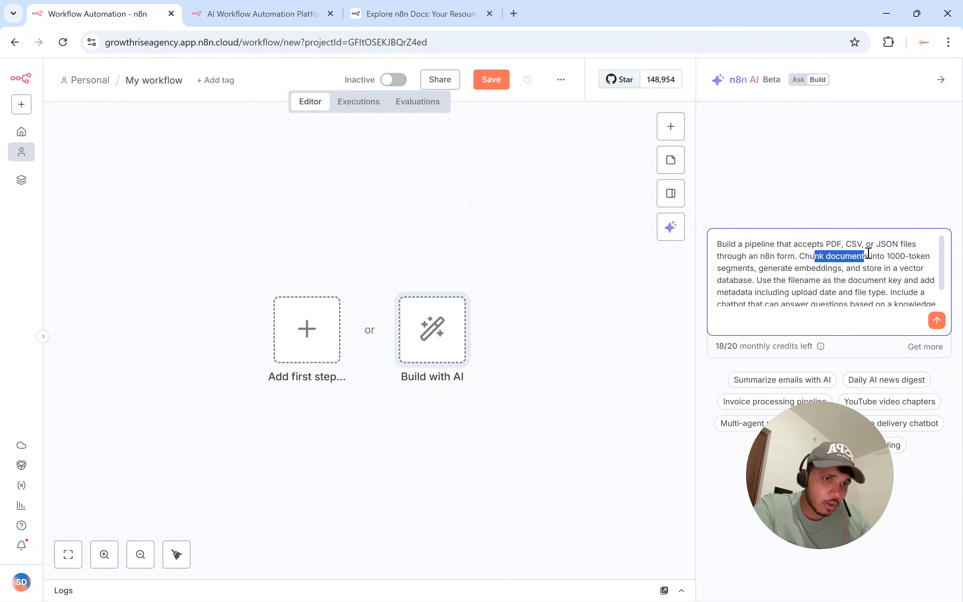
pyautogui.click(902, 255)
pyautogui.moveTo(896, 255); pyautogui.dragTo(915, 257)
# - Read the rest of the RAG prompt, covering embeddings, vector database storage, file metadata and the knowledge base chatbot
pyautogui.click(733, 264)
pyautogui.click(770, 266)
pyautogui.moveTo(771, 266); pyautogui.dragTo(843, 274)
pyautogui.click(805, 278)
pyautogui.scroll(-1, 821, 275)
pyautogui.moveTo(788, 299); pyautogui.dragTo(729, 242)
pyautogui.click(736, 245)
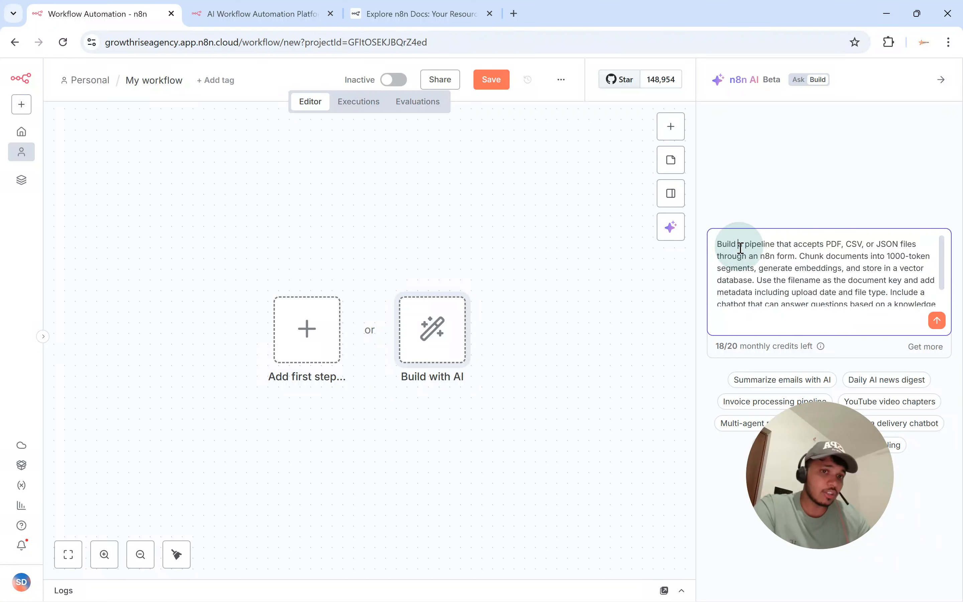
pyautogui.doubleClick(741, 246)
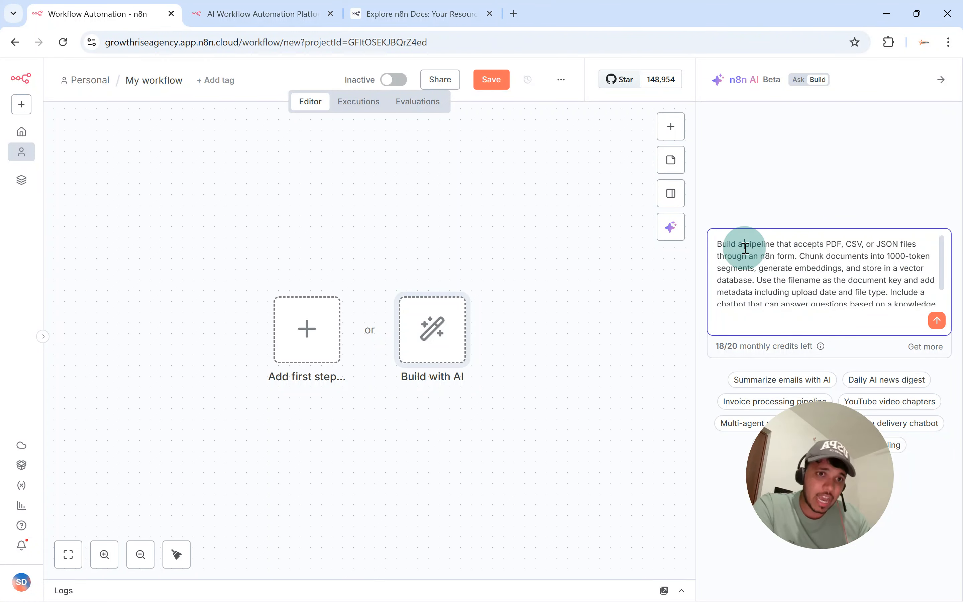
pyautogui.tripleClick(760, 247)
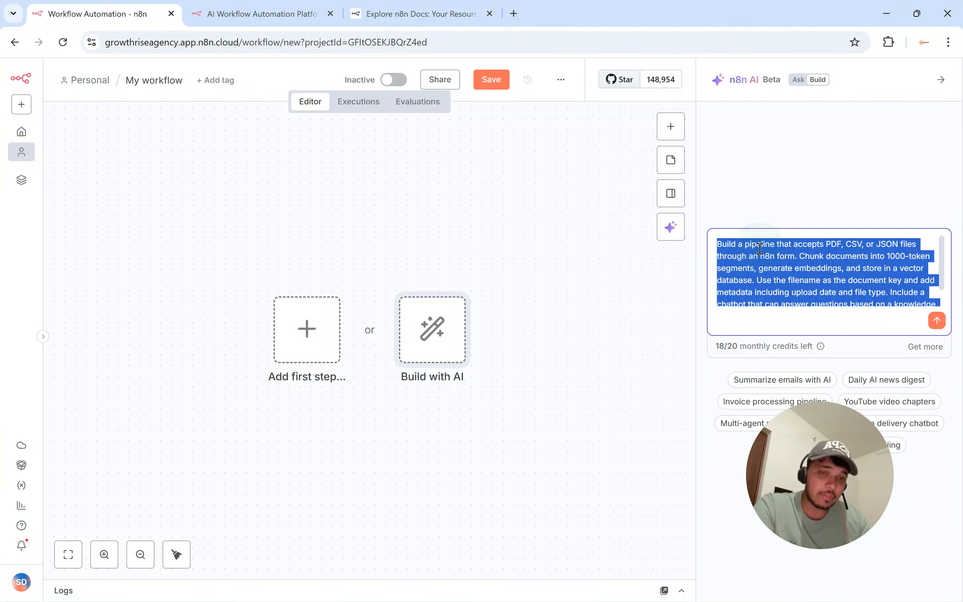
pyautogui.click(764, 246)
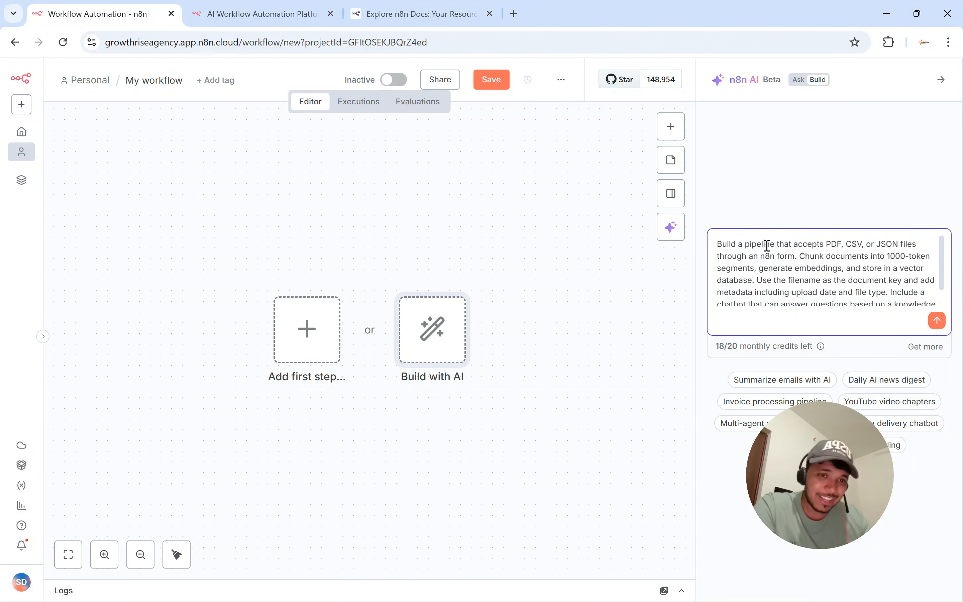
pyautogui.click(810, 256)
pyautogui.scroll(-1, 811, 257)
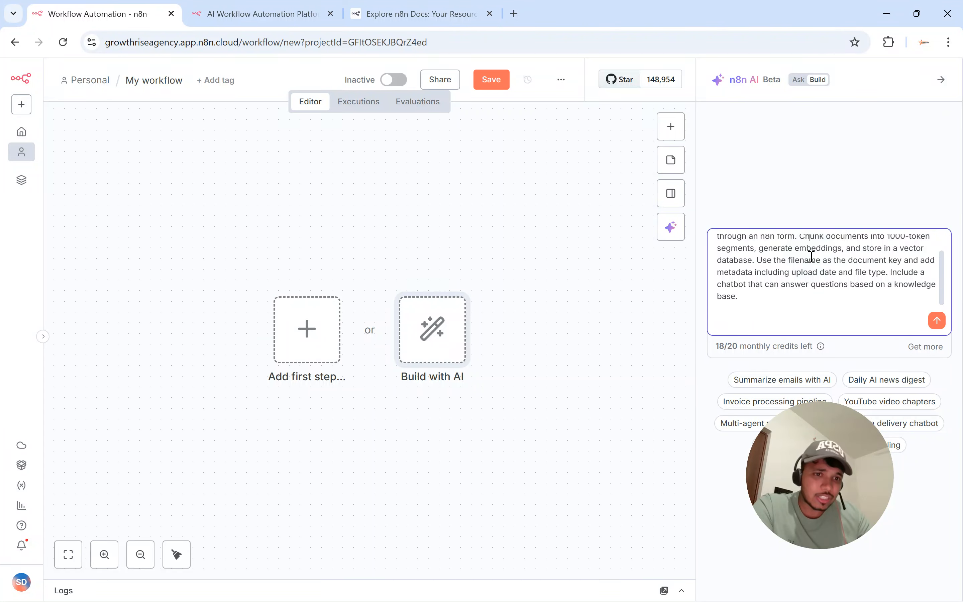
pyautogui.click(810, 297)
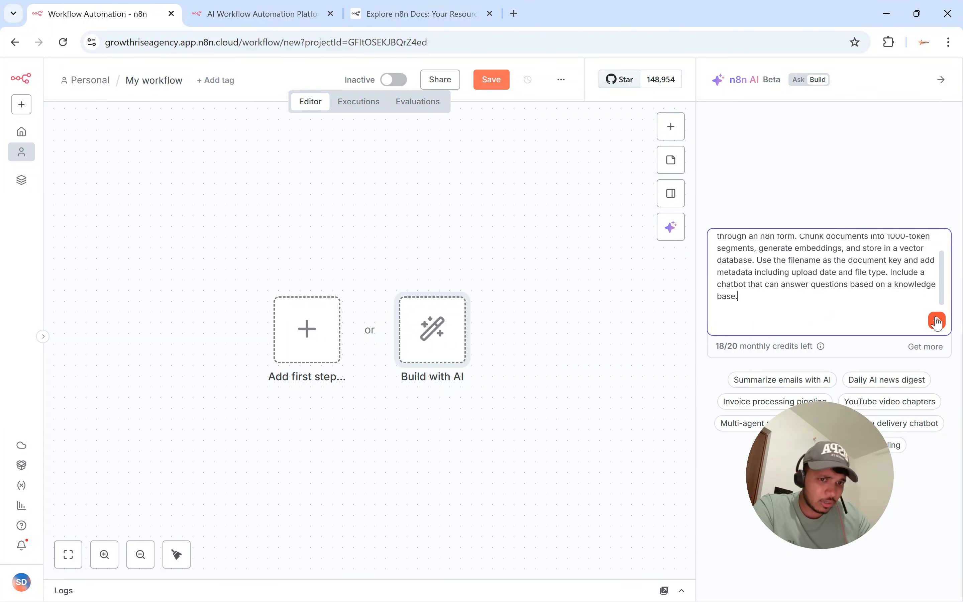
# - Check the remaining monthly AI credits and submit the RAG knowledge assistant prompt to generate the workflow
pyautogui.doubleClick(749, 345)
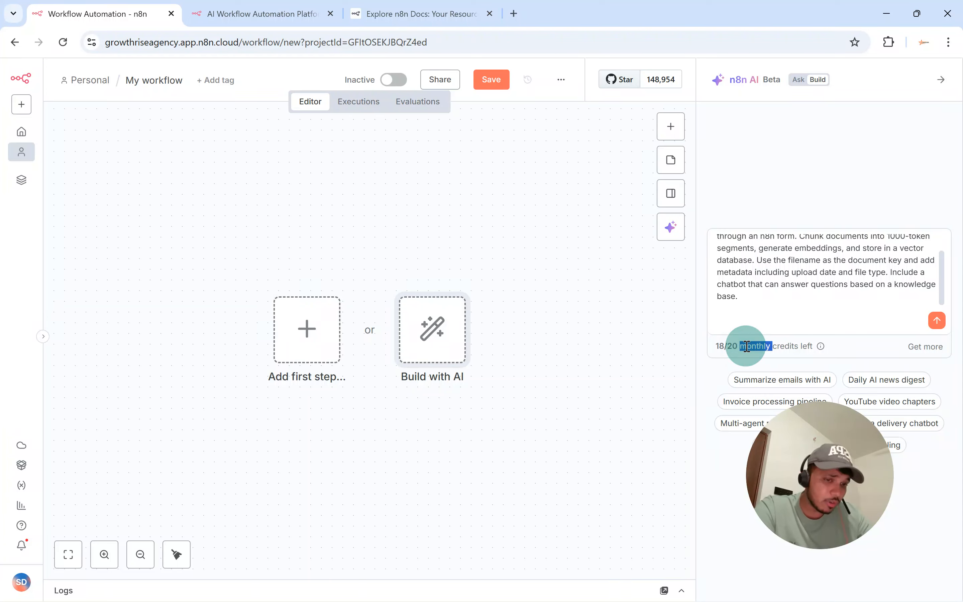
pyautogui.click(749, 345)
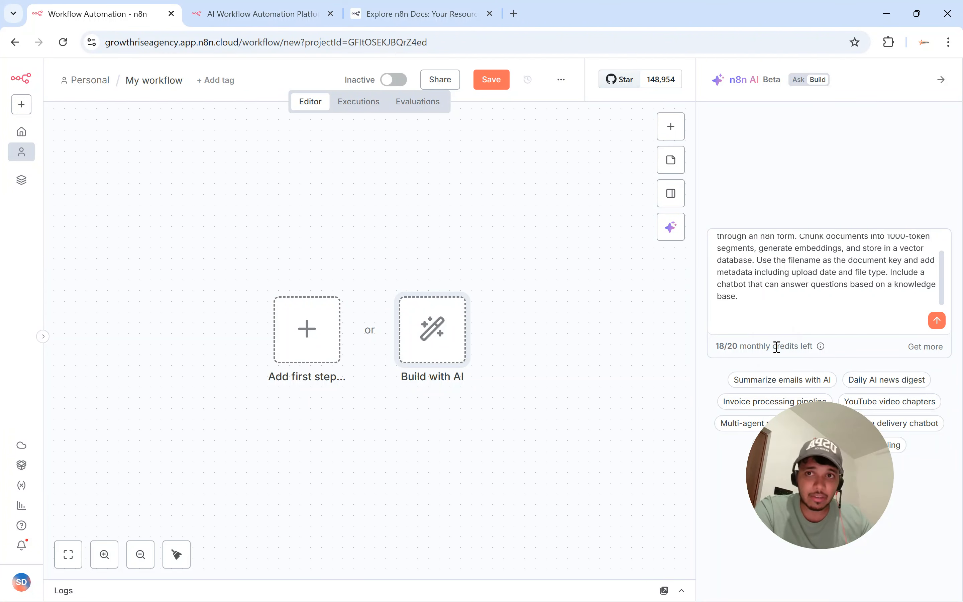
pyautogui.click(776, 347)
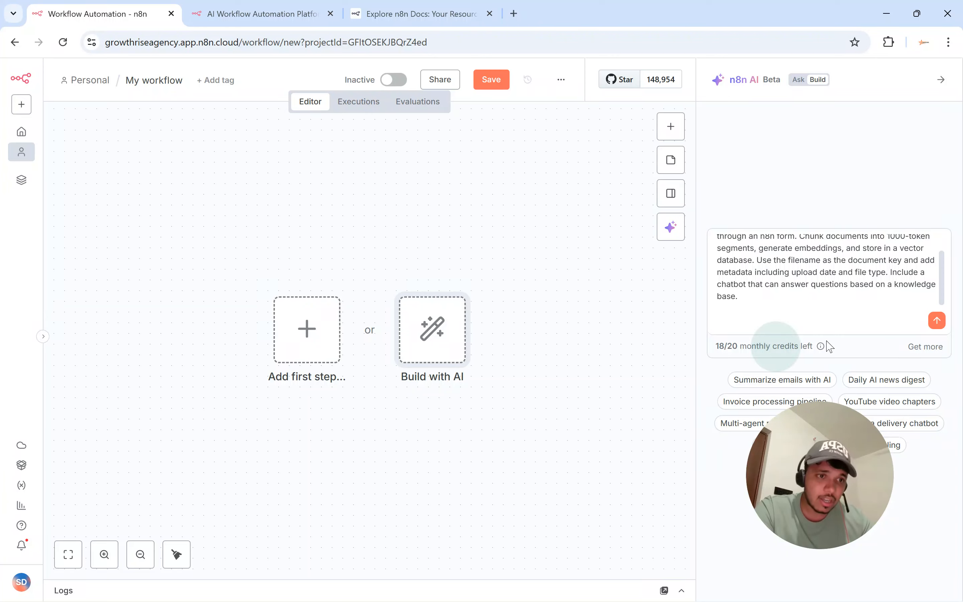
pyautogui.click(936, 321)
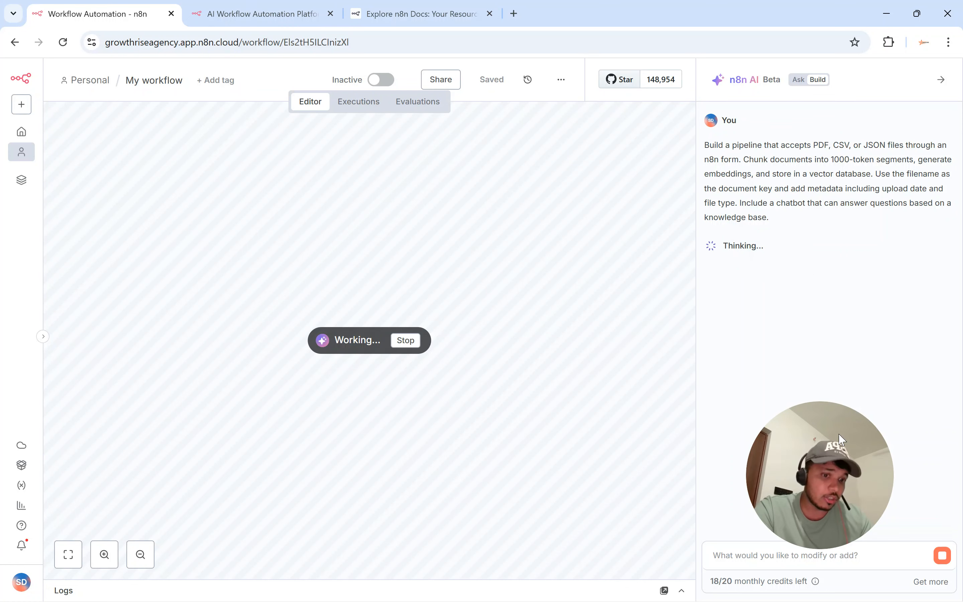
pyautogui.moveTo(796, 428); pyautogui.dragTo(884, 208)
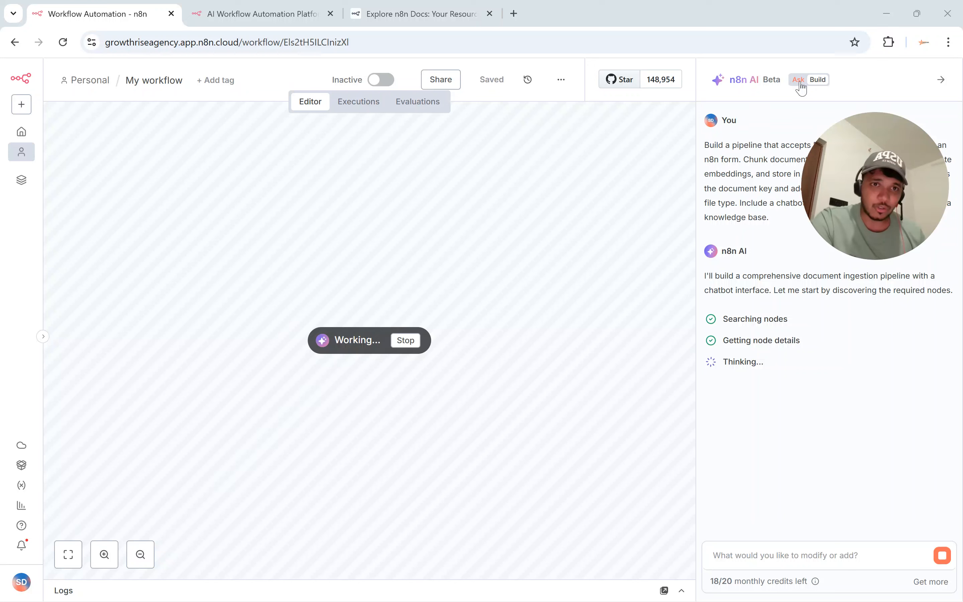
pyautogui.moveTo(745, 79); pyautogui.dragTo(781, 78)
pyautogui.click(779, 77)
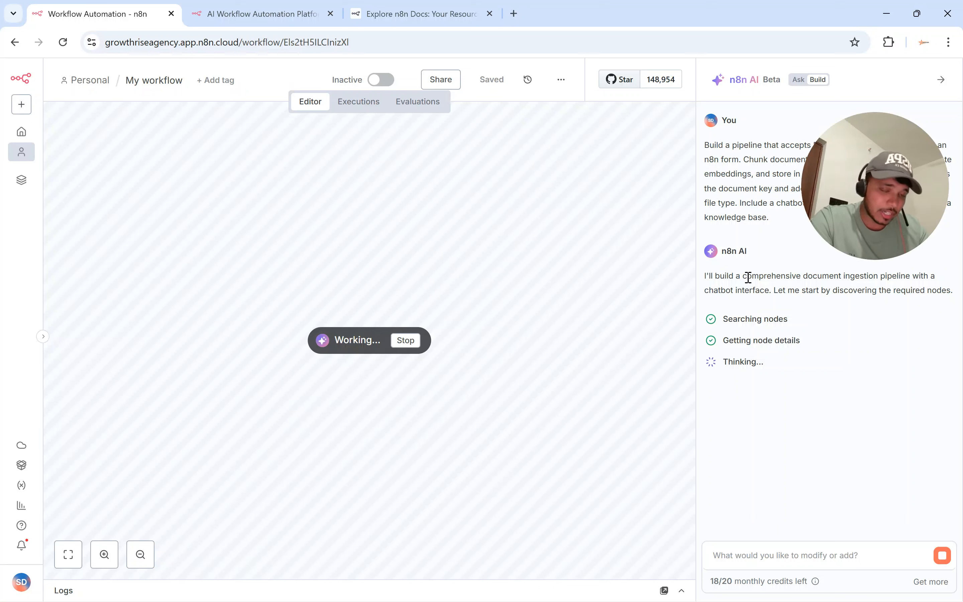
pyautogui.click(768, 338)
pyautogui.moveTo(853, 304); pyautogui.dragTo(841, 192)
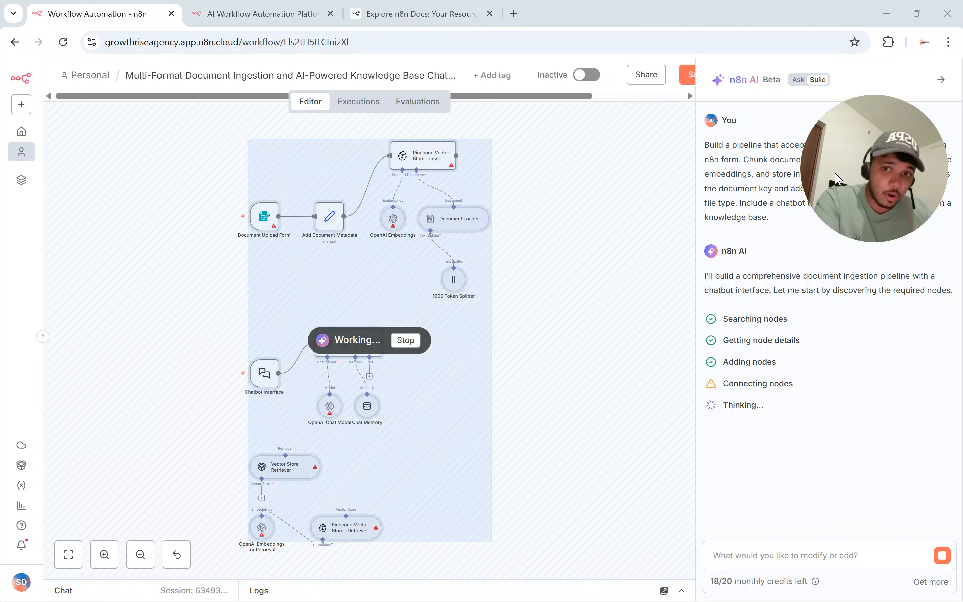
pyautogui.moveTo(835, 191); pyautogui.dragTo(799, 523)
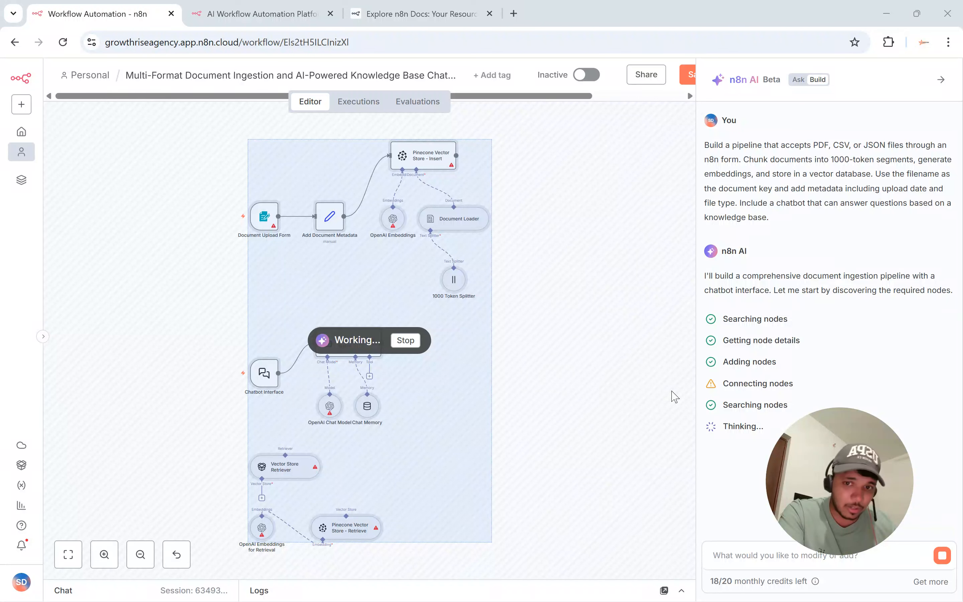
pyautogui.moveTo(712, 386)
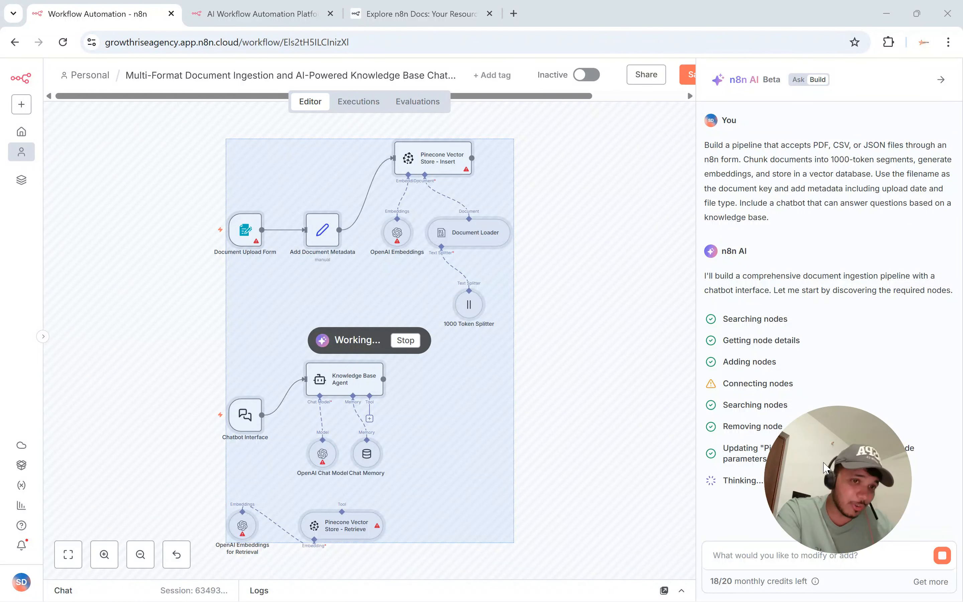
pyautogui.moveTo(825, 466); pyautogui.dragTo(867, 150)
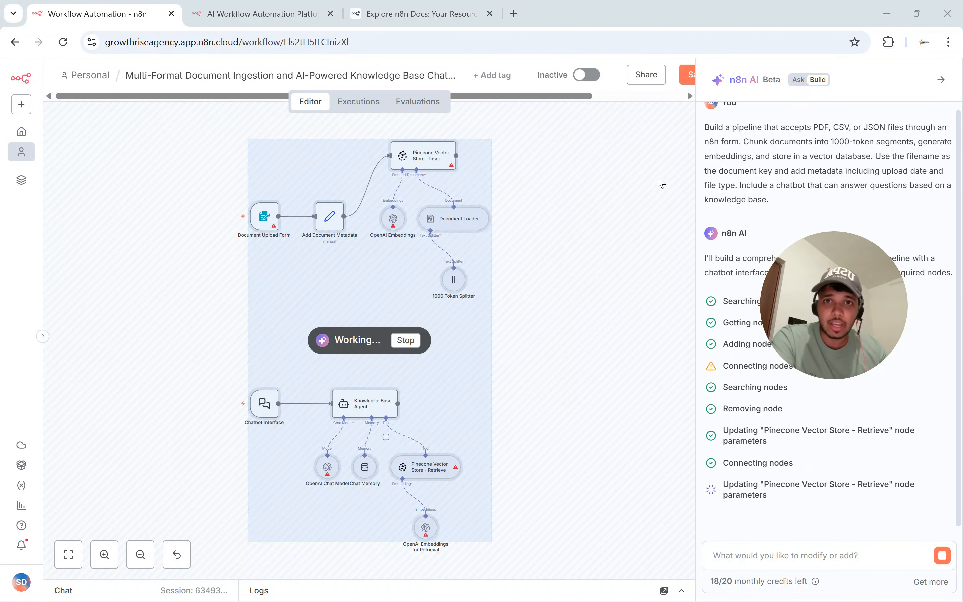
# - Open gobuildwithai.com in a new browser tab and look over the courses offered on its home page
pyautogui.click(513, 13)
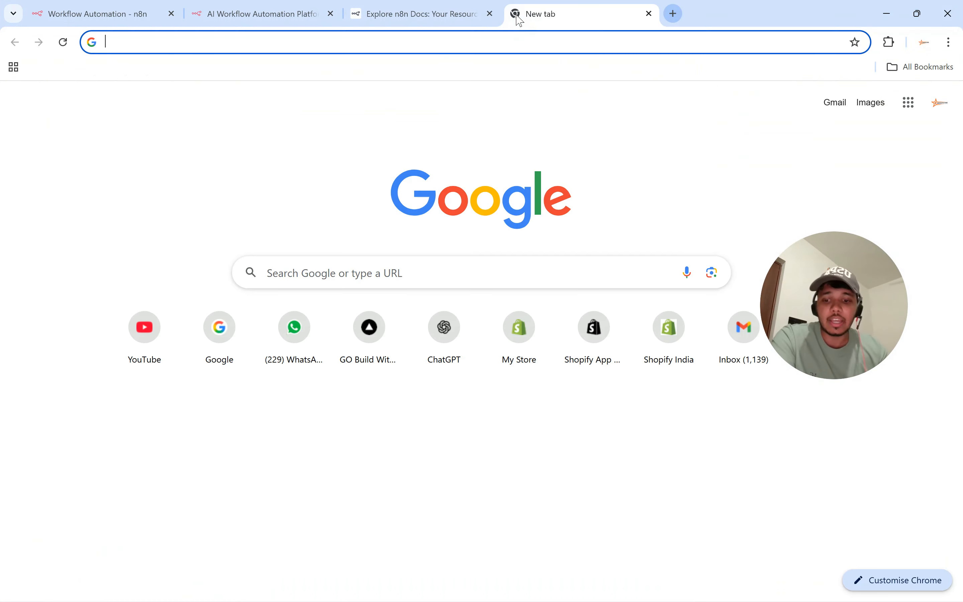
pyautogui.write('go')
pyautogui.press('Return')
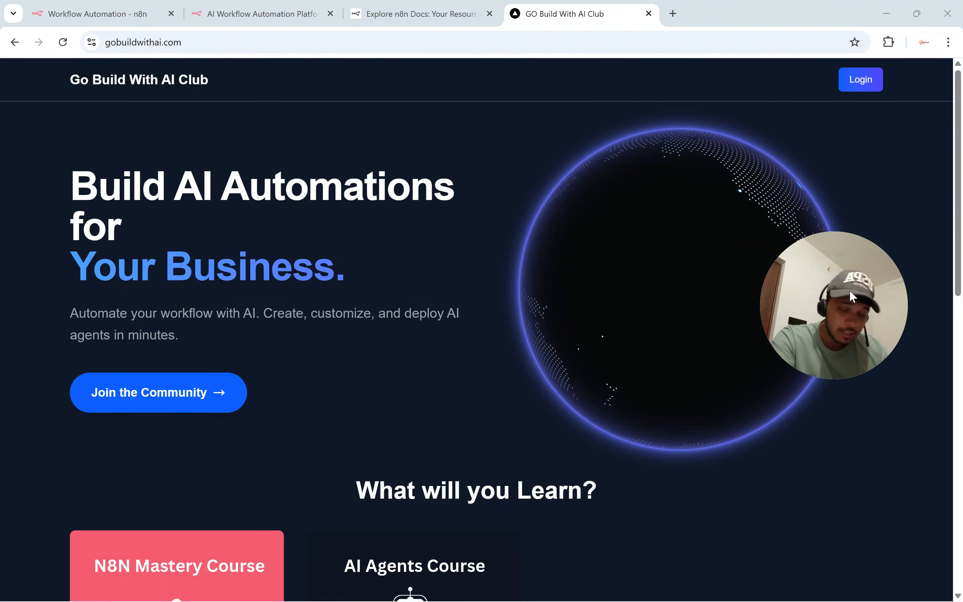
pyautogui.scroll(-6, 678, 269)
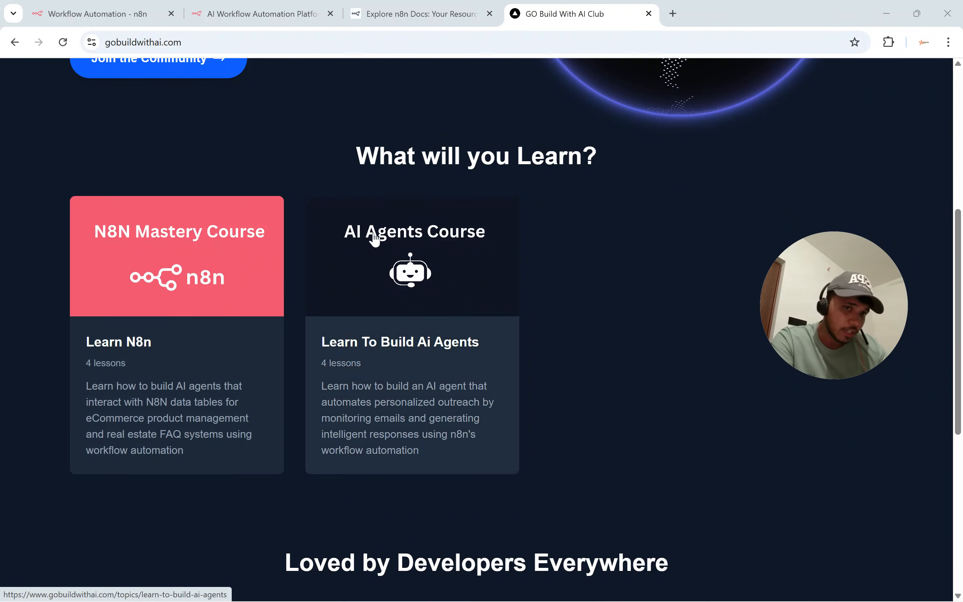
pyautogui.scroll(6, 362, 243)
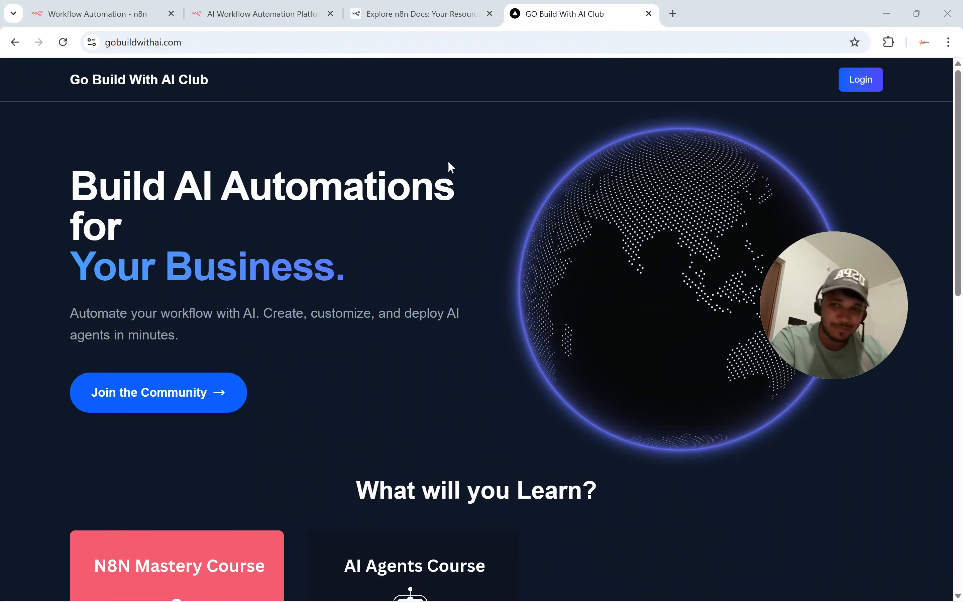
pyautogui.click(449, 188)
pyautogui.click(417, 185)
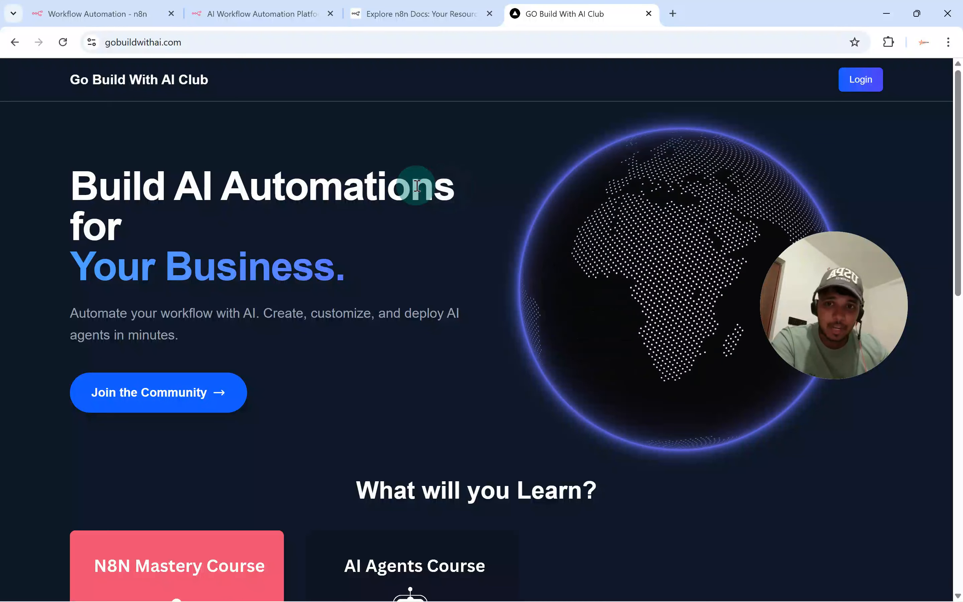
pyautogui.doubleClick(416, 186)
pyautogui.click(417, 186)
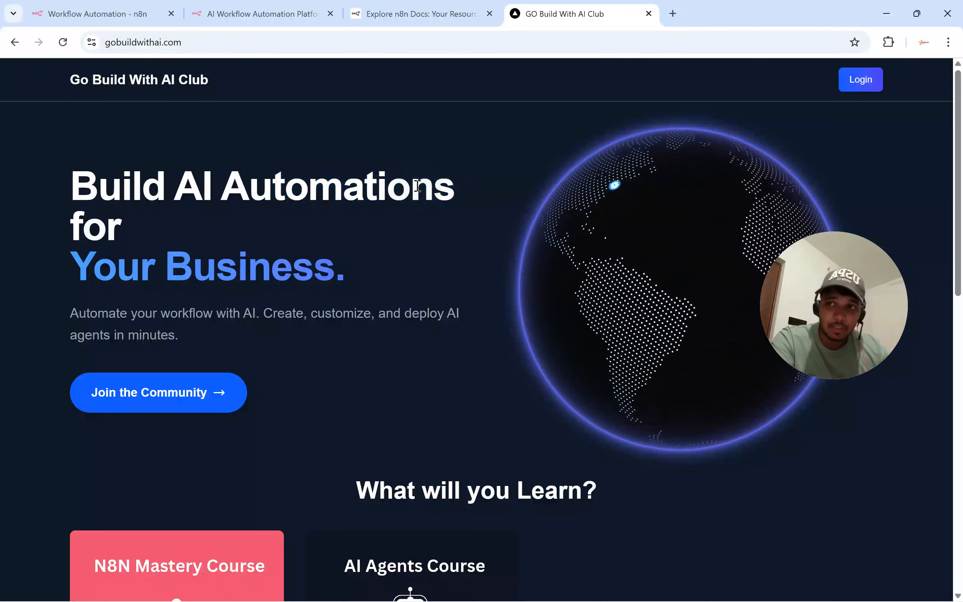
pyautogui.doubleClick(417, 186)
pyautogui.click(417, 185)
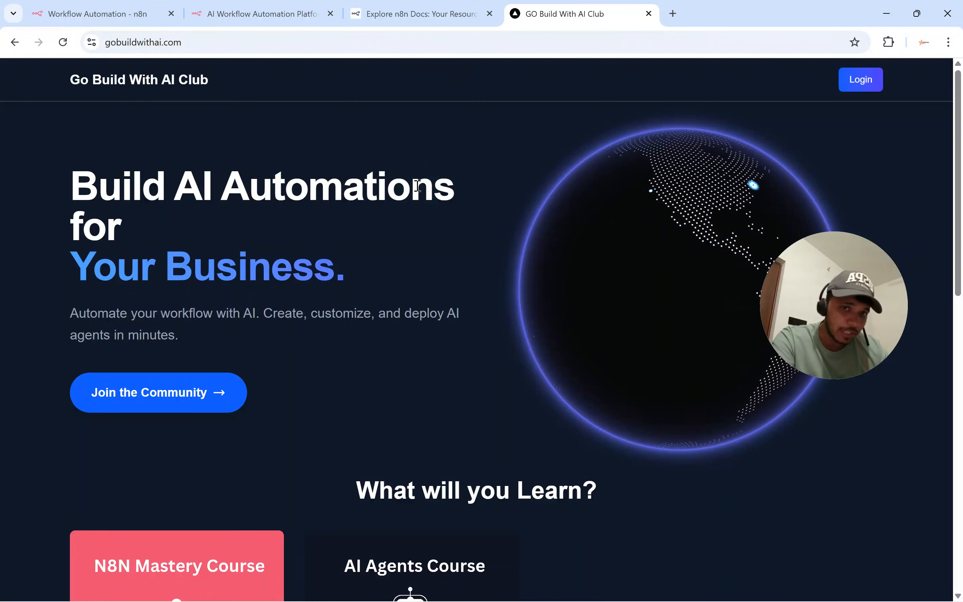
pyautogui.moveTo(425, 184); pyautogui.dragTo(360, 185)
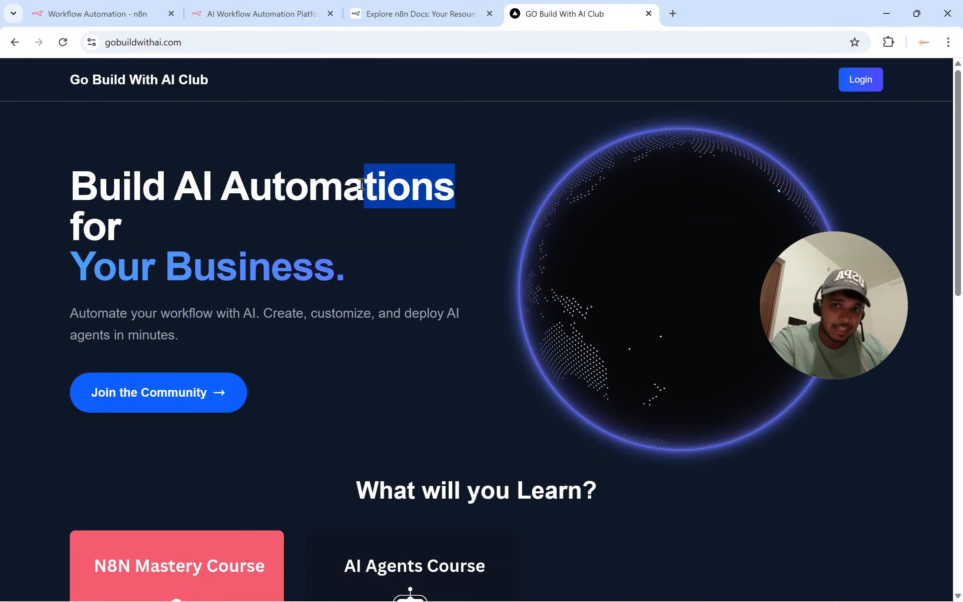
pyautogui.click(362, 184)
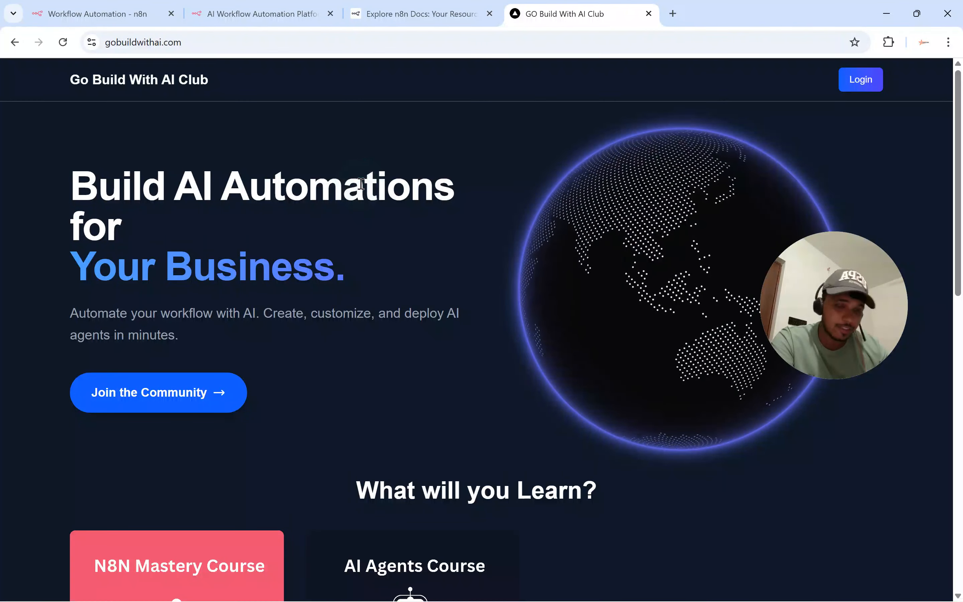